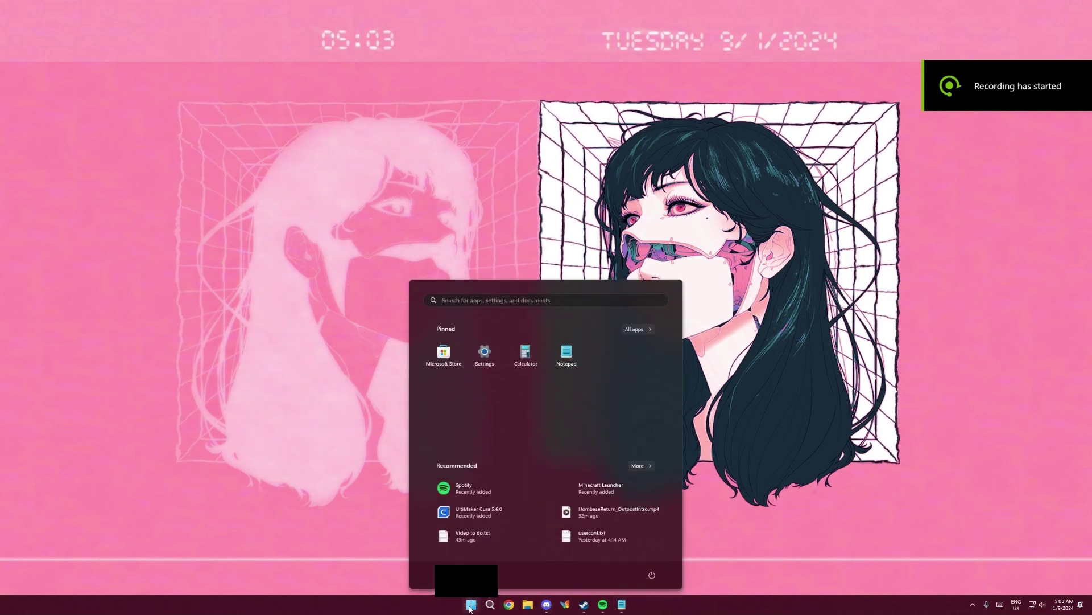
In Edge, download the Raspberry Pi Imager installer imager_1.8.4.exe for Windows from raspberrypi.com's Software page
type("edge")
key("Return")
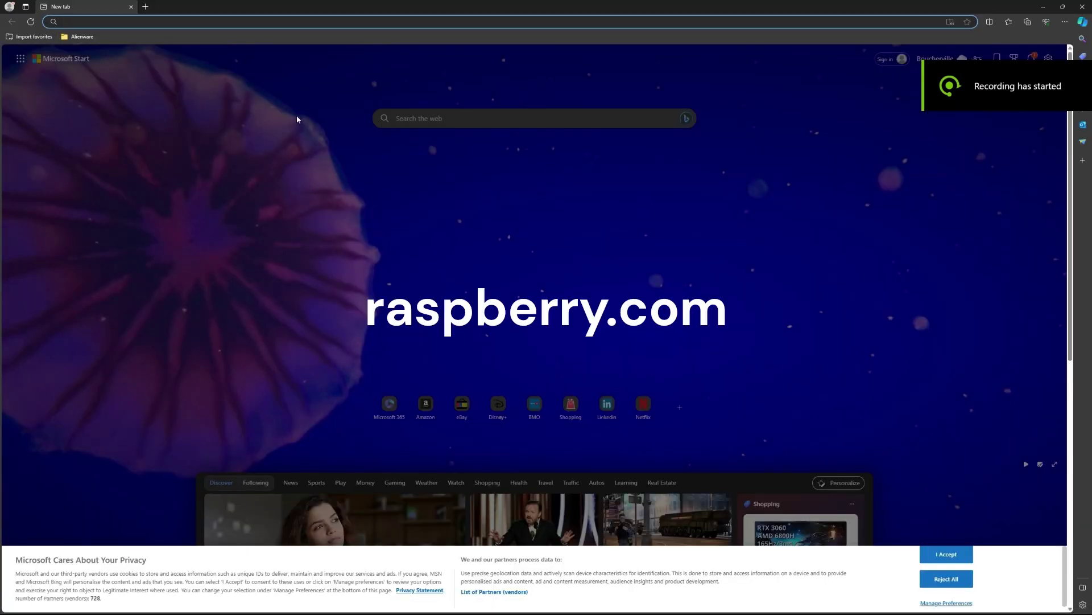
type("rap")
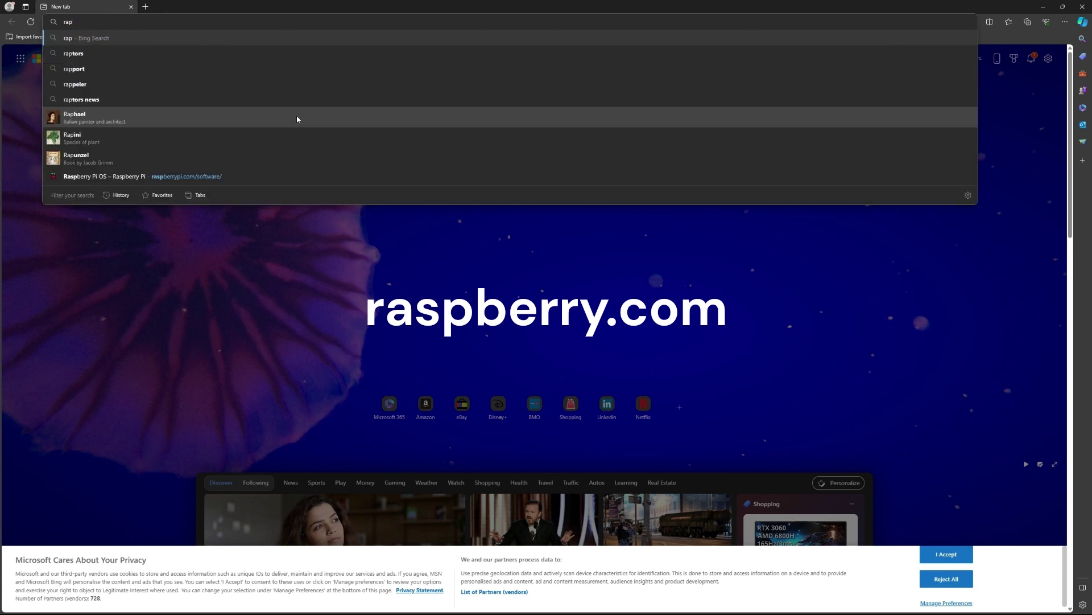
type("spberrypi.com")
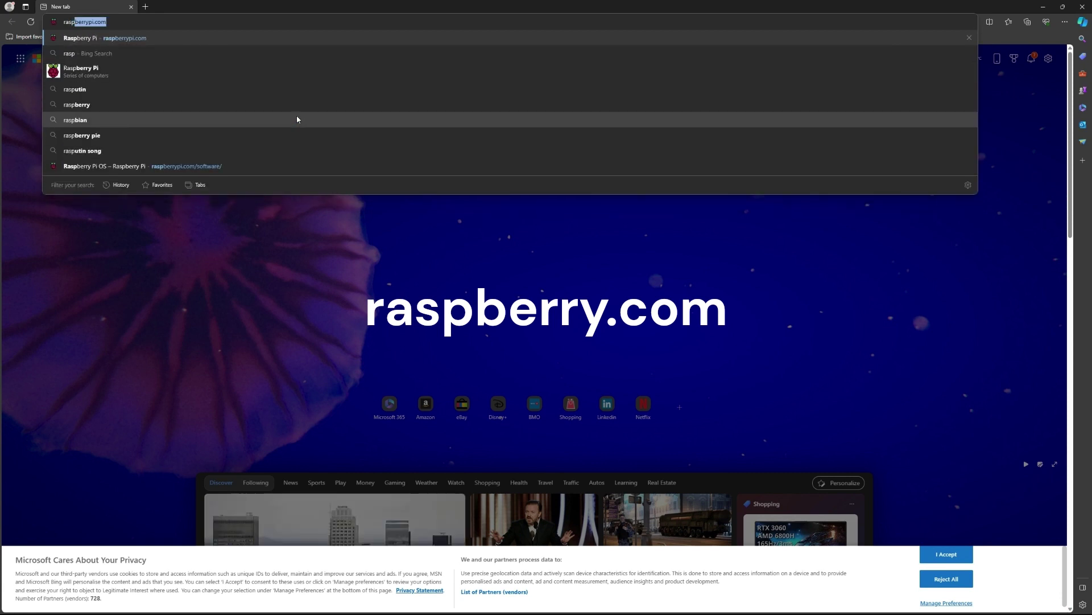
key("Return")
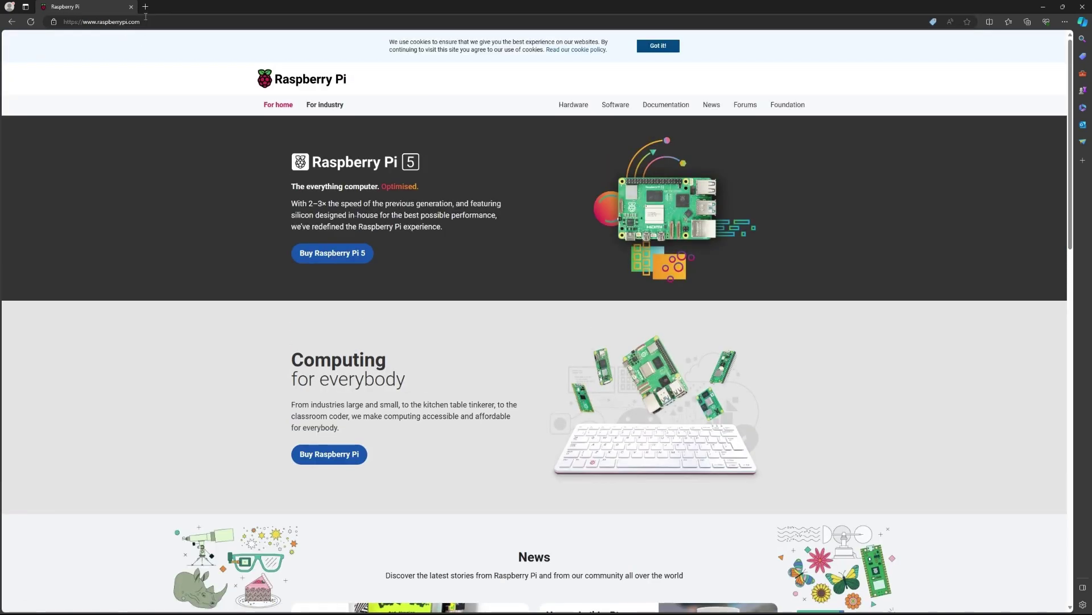
left_click(614, 109)
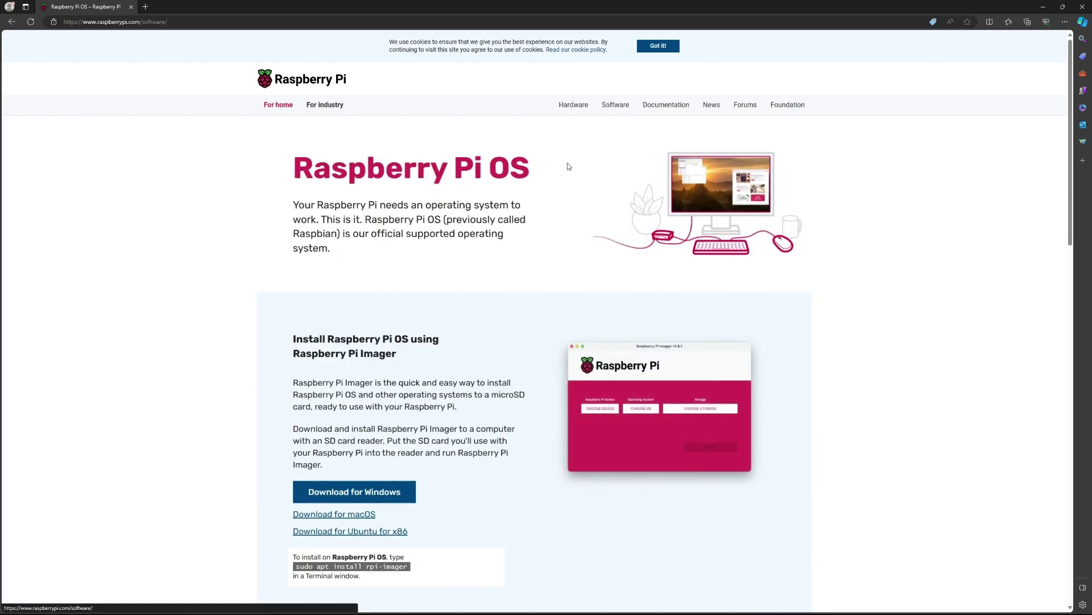
left_click(390, 496)
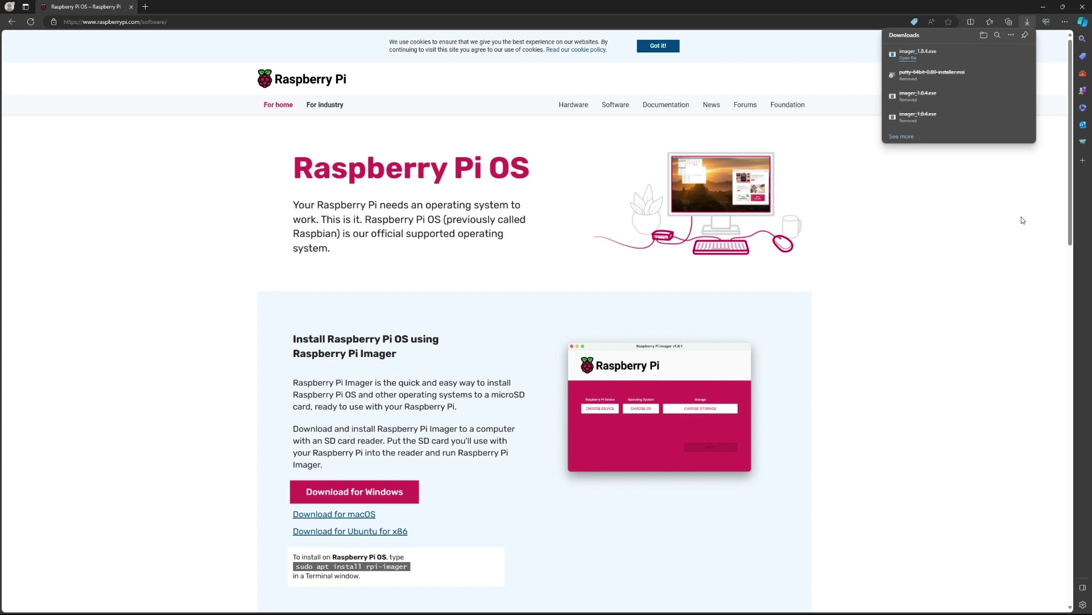
Run imager_1.8.4.exe from its download folder and install Raspberry Pi Imager
mouse_move(1001, 53)
left_click(998, 53)
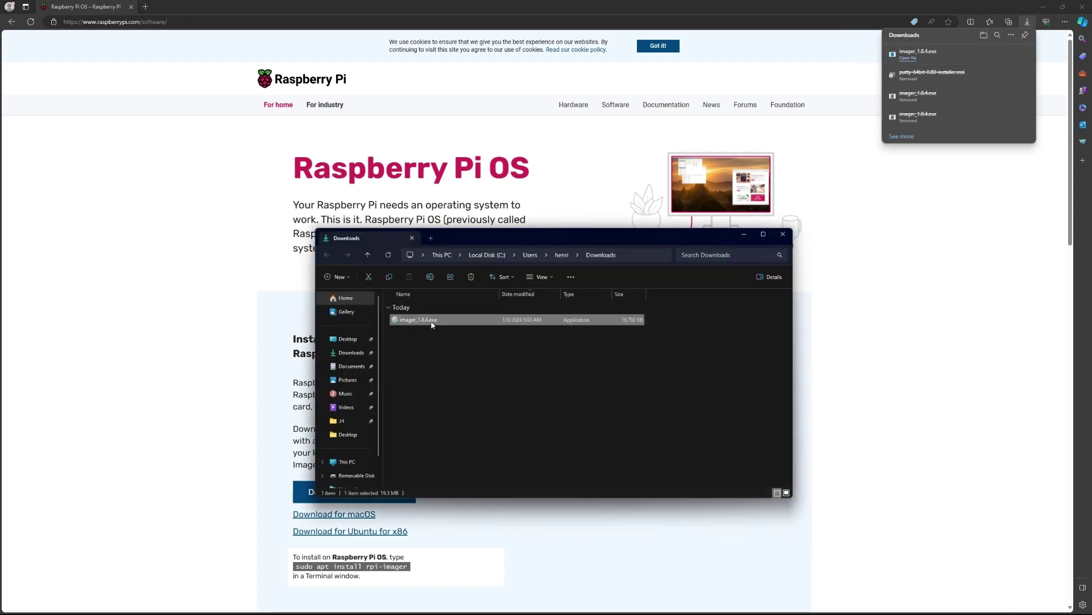
double_click(452, 319)
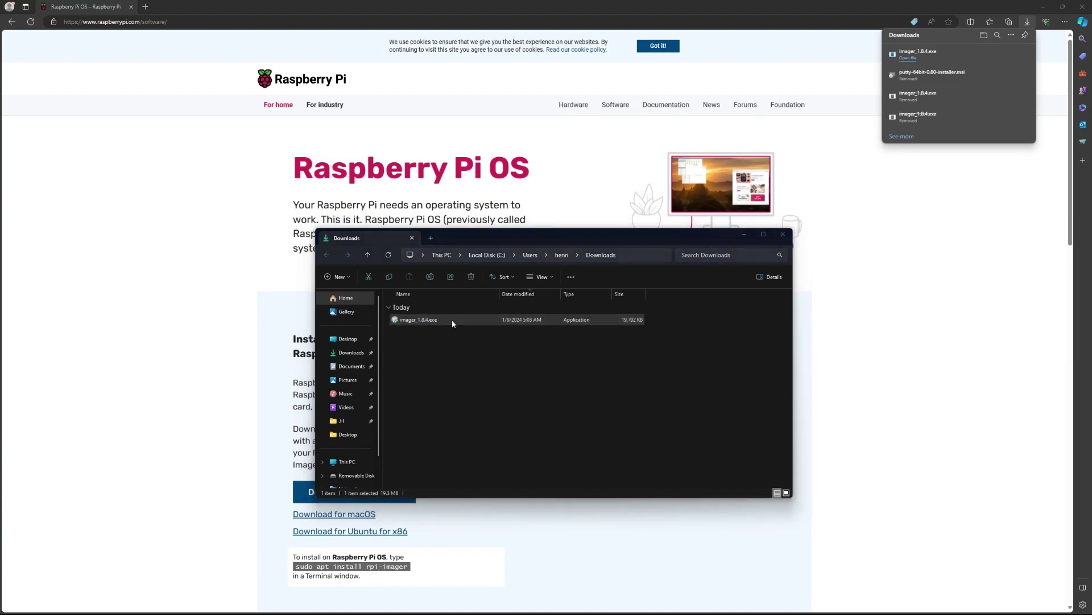
left_click(590, 371)
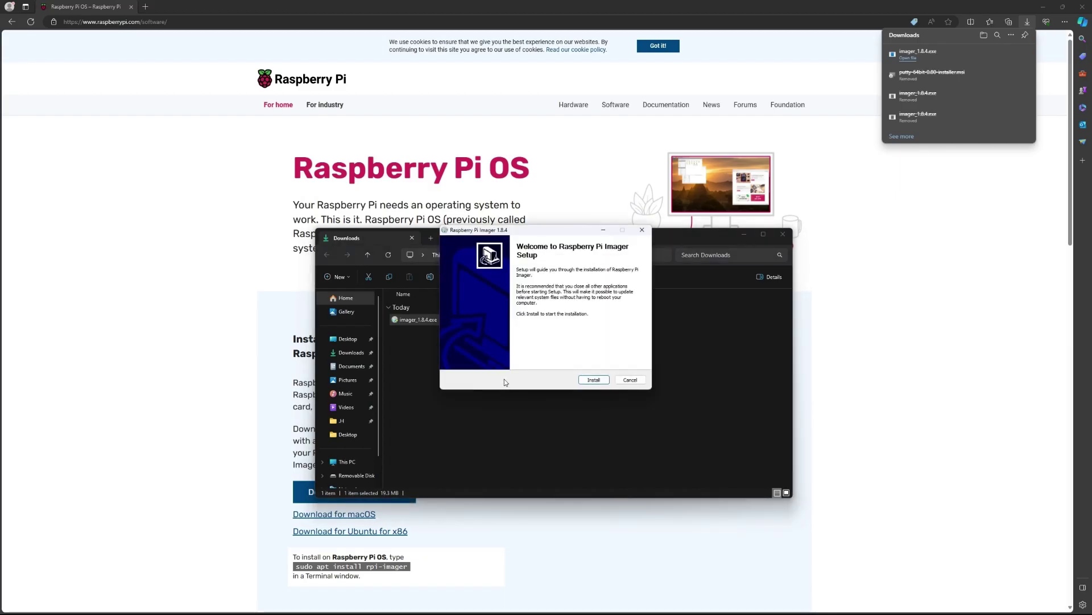
left_click(593, 379)
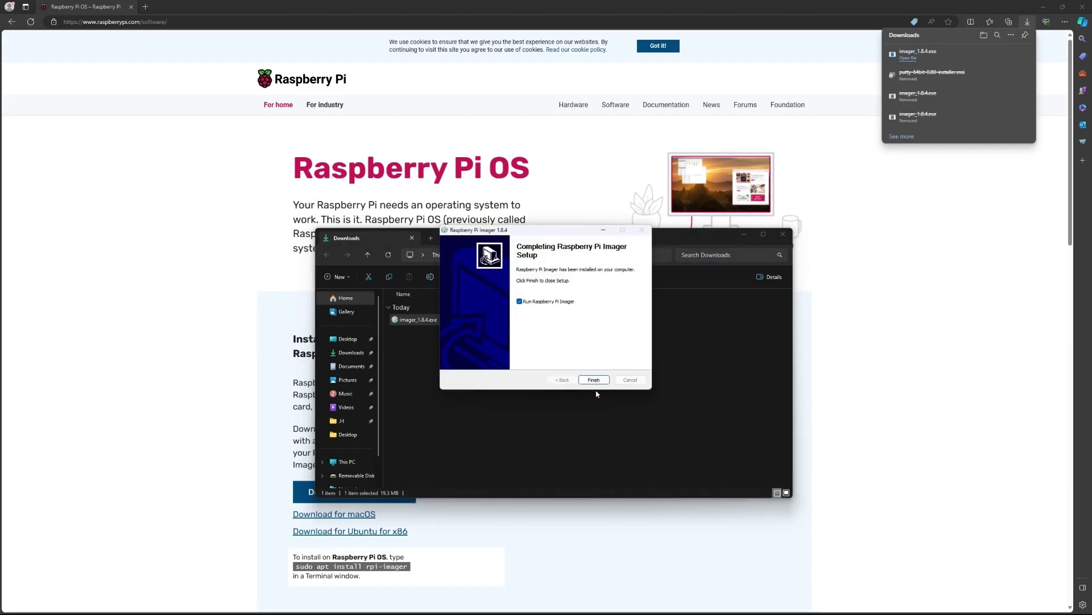
left_click(593, 379)
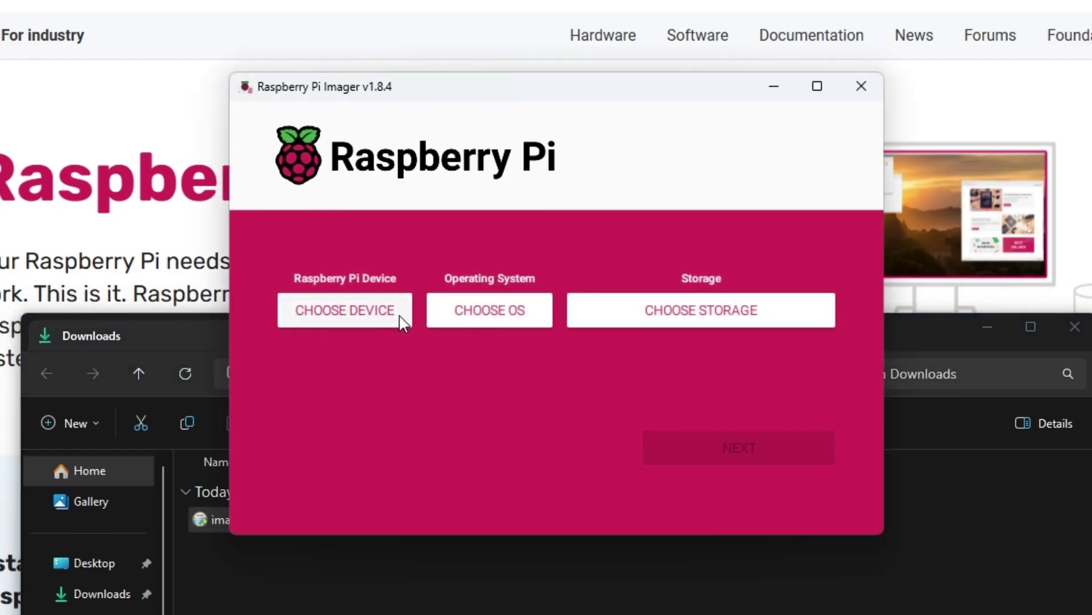
Choose Raspberry Pi 4 as the target device in Raspberry Pi Imager
left_click(343, 312)
scroll(609, 444, "down", 5)
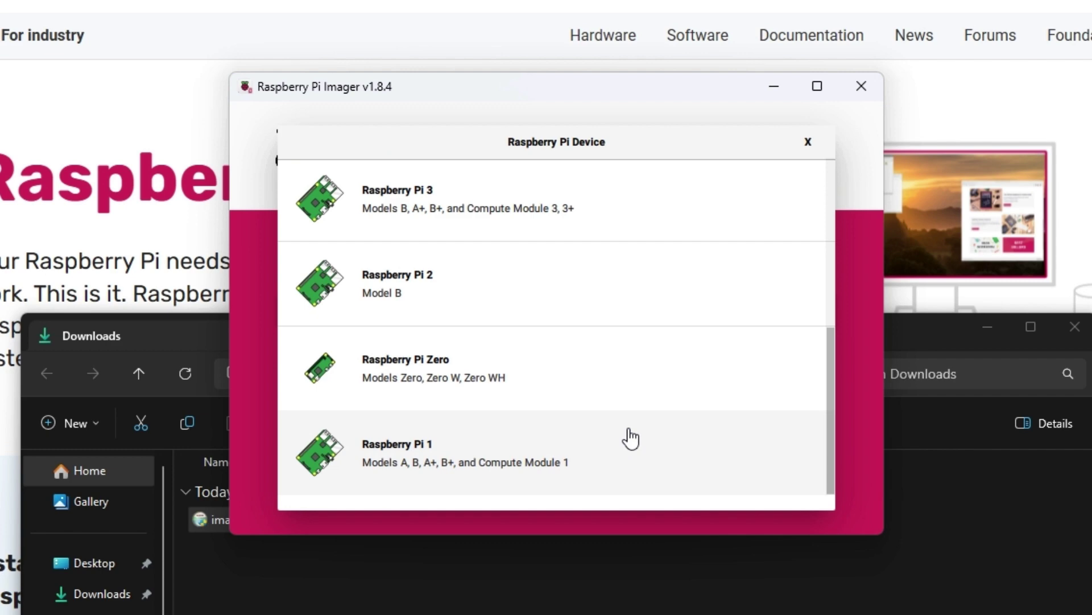
scroll(630, 438, "up", 2)
scroll(566, 476, "down", 2)
scroll(566, 476, "up", 4)
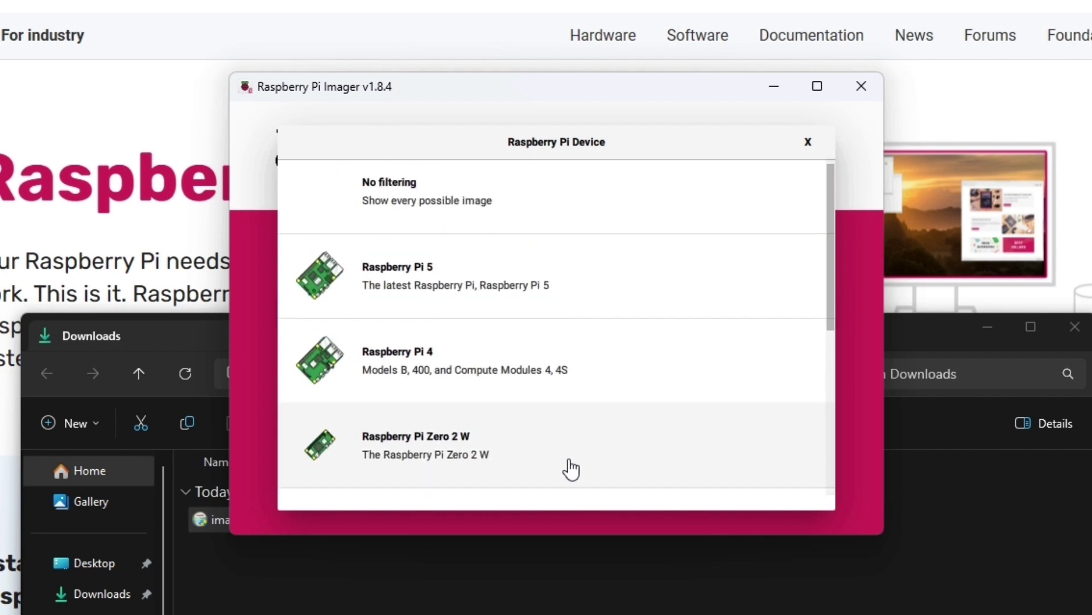
left_click(419, 379)
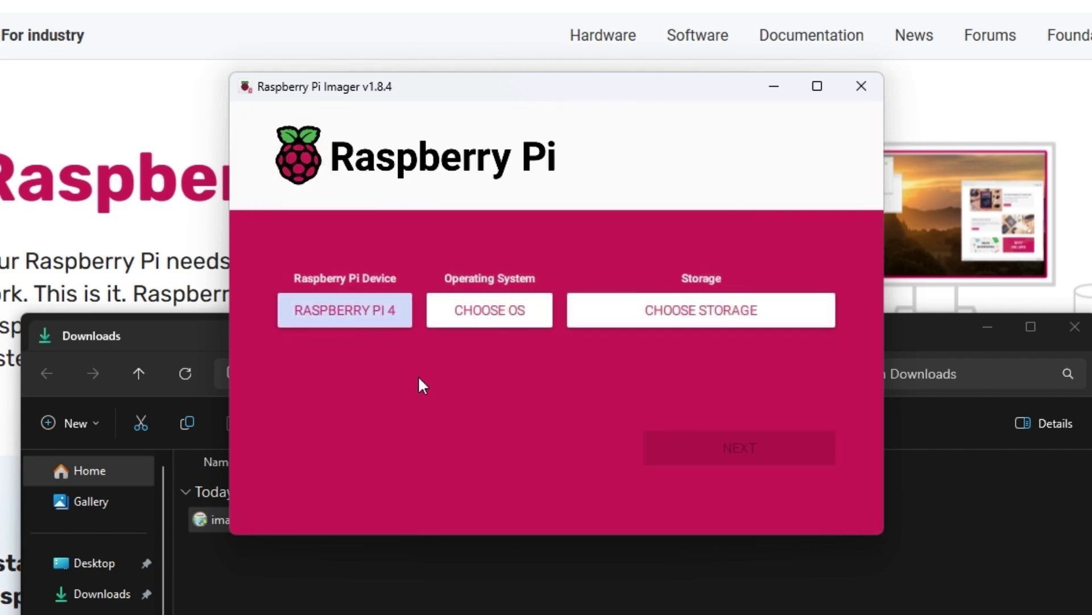
Pick OctoPi (stable) under Other specific-purpose OS > 3D printing > OctoPi
left_click(460, 312)
scroll(383, 446, "down", 2)
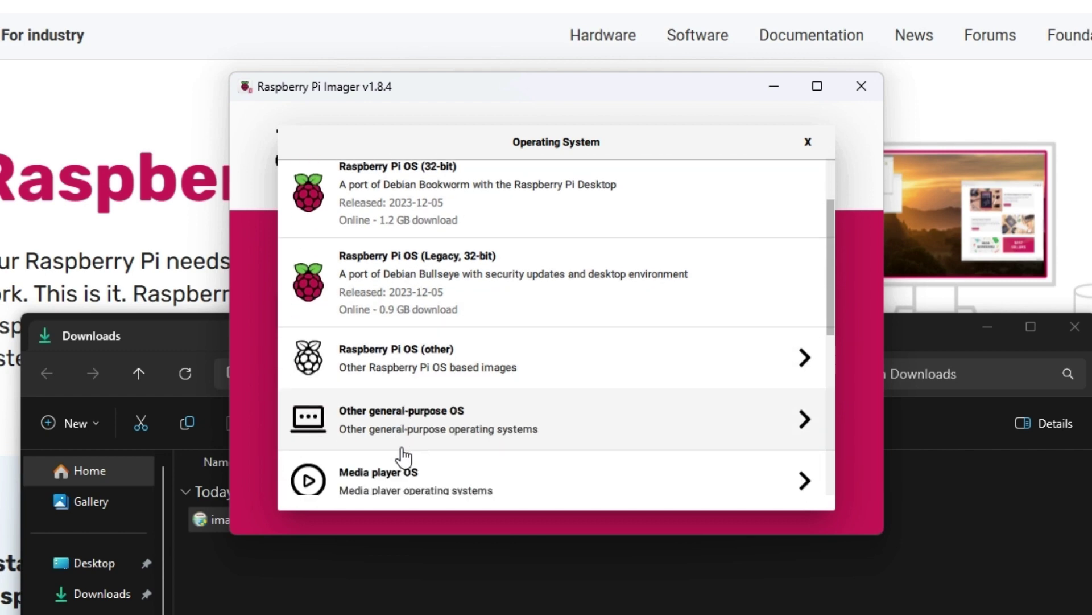
scroll(610, 215, "up", 1)
scroll(517, 313, "down", 3)
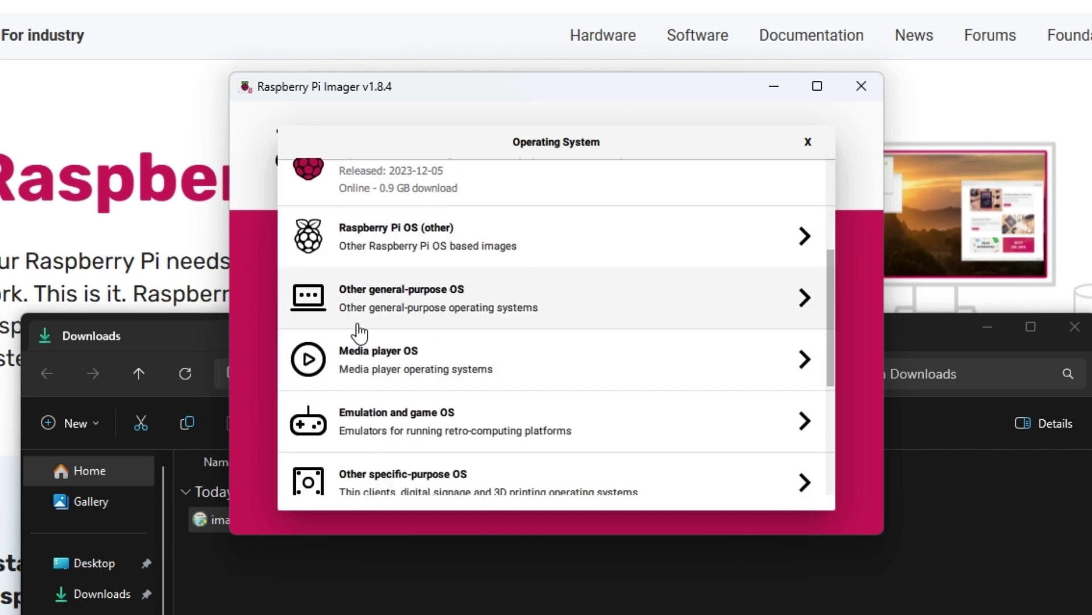
scroll(436, 326, "down", 2)
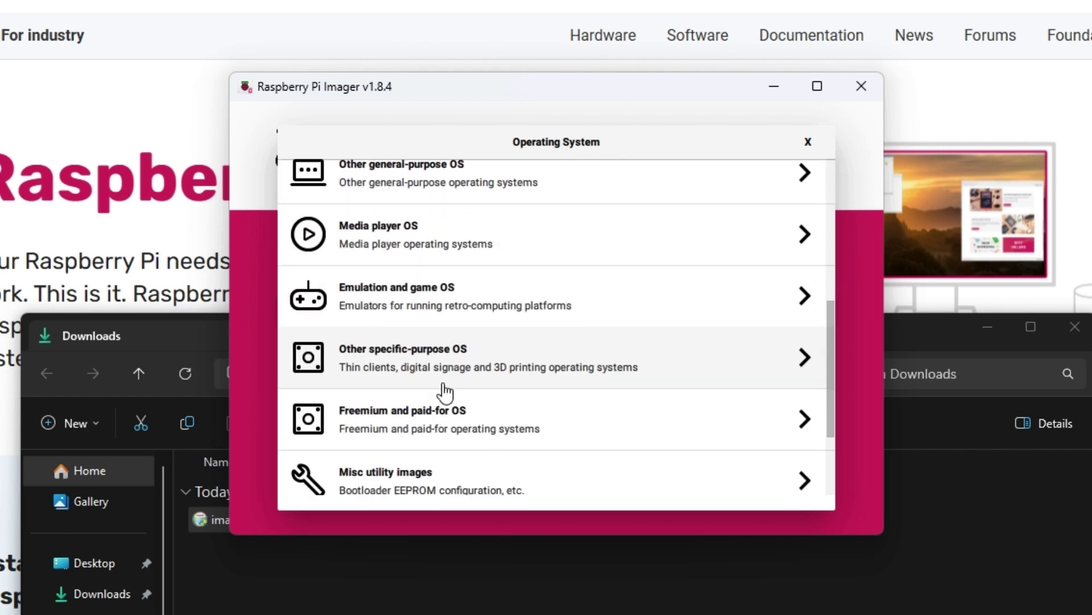
left_click(470, 367)
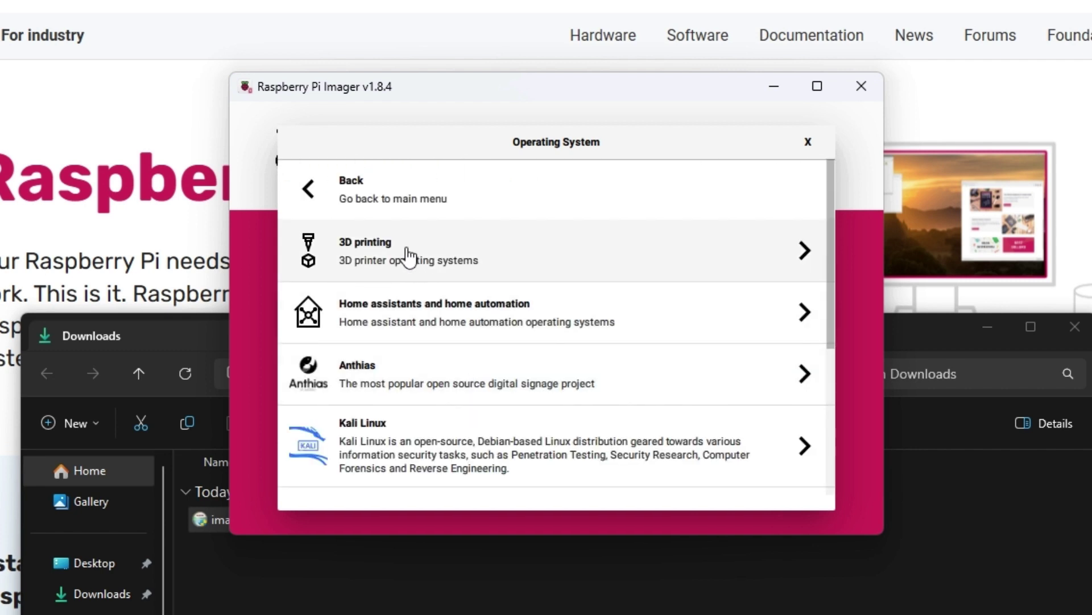
left_click(407, 255)
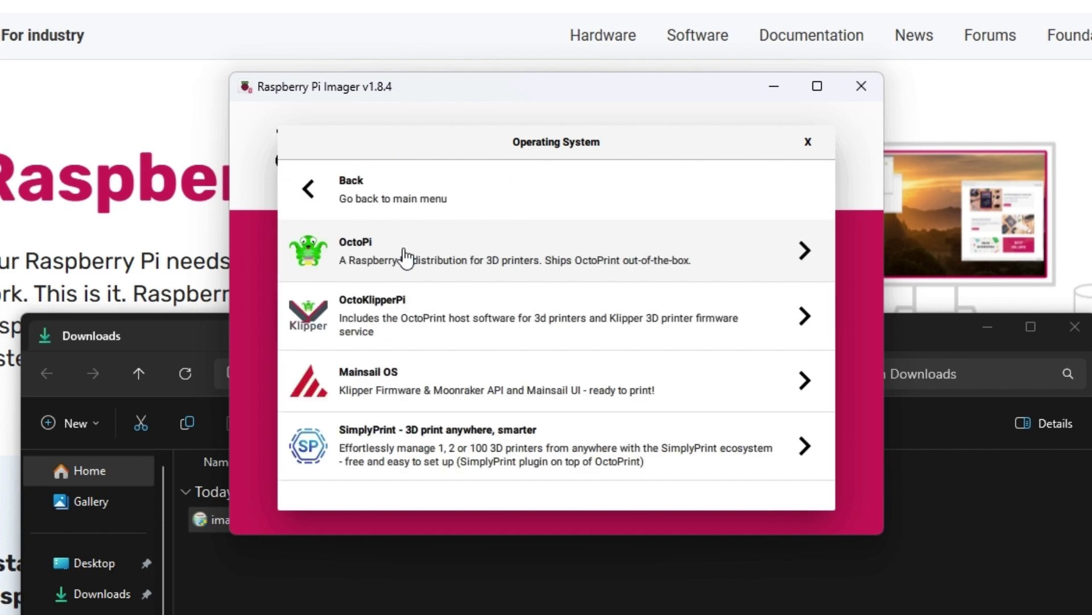
left_click(404, 259)
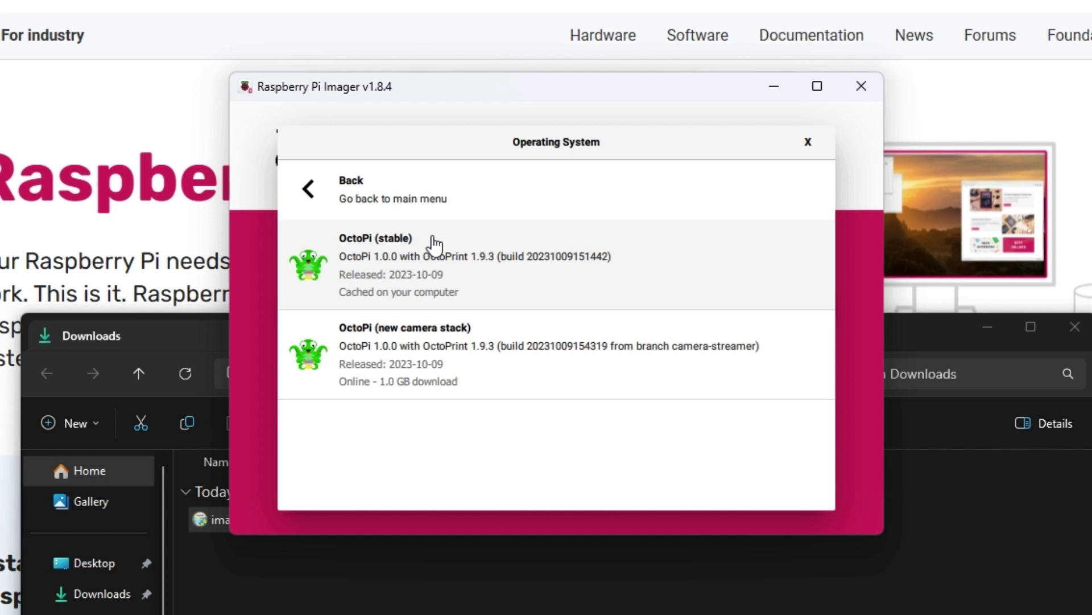
left_click(410, 246)
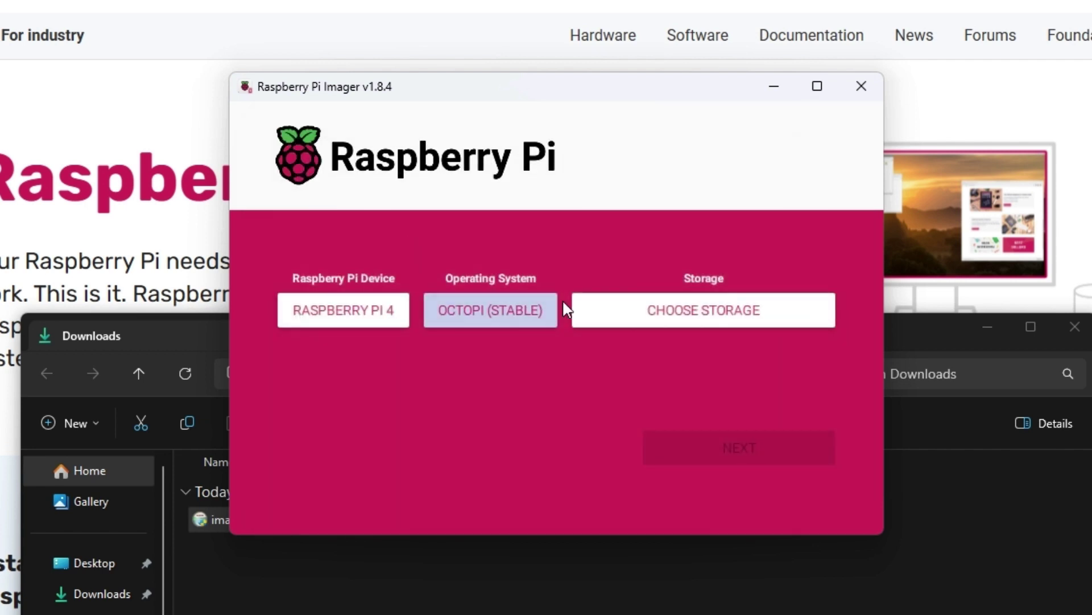
Select the 31.7 GB USB mass storage device as storage and proceed to writing
left_click(638, 323)
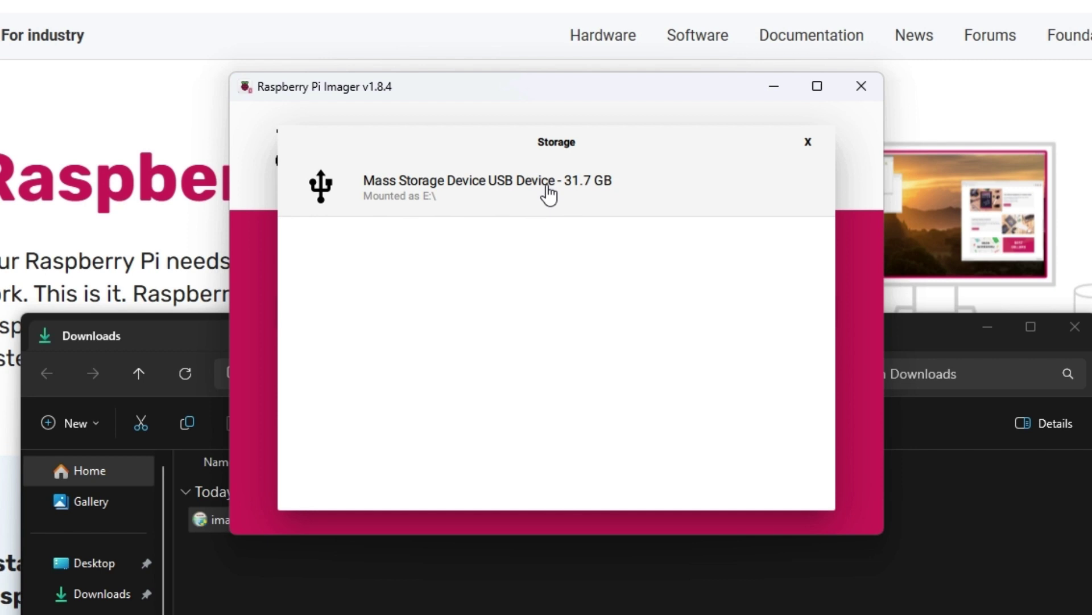
left_click(547, 192)
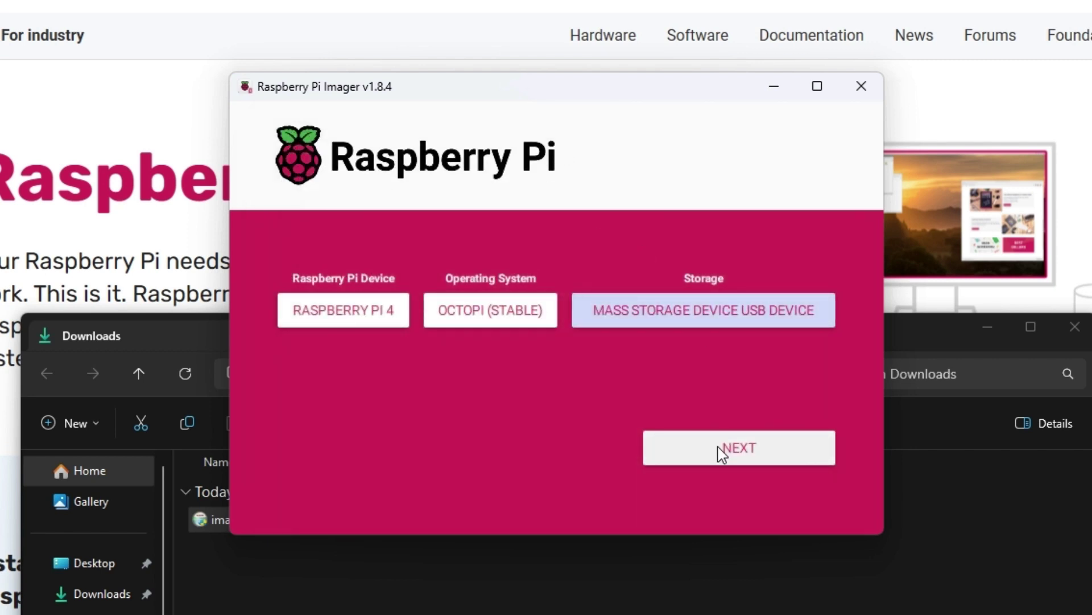
left_click(778, 449)
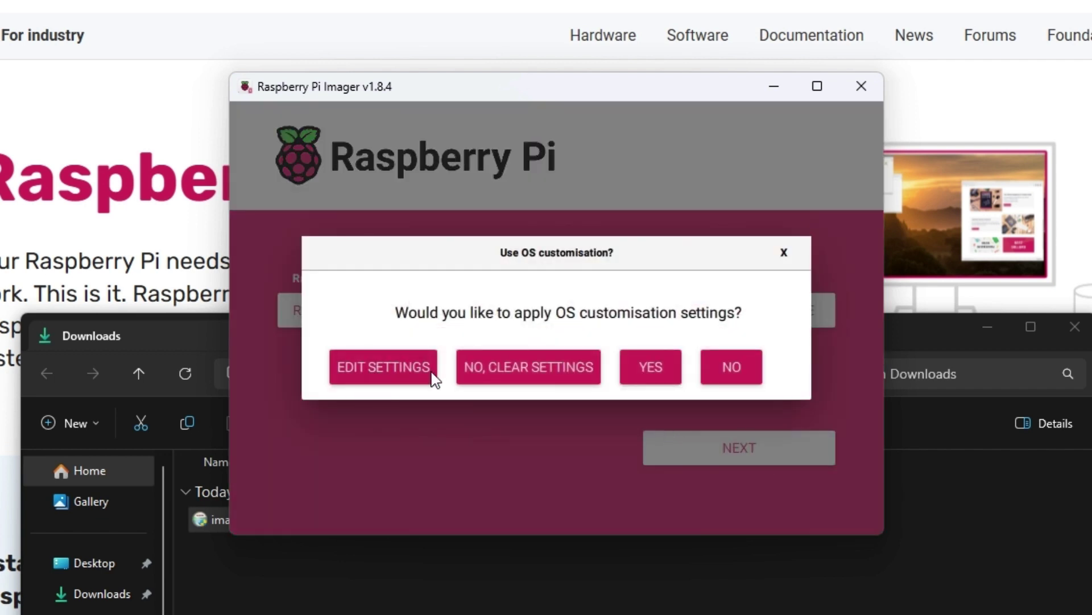
In OS customisation, replace the account password and review the SSH and Options settings
left_click(401, 366)
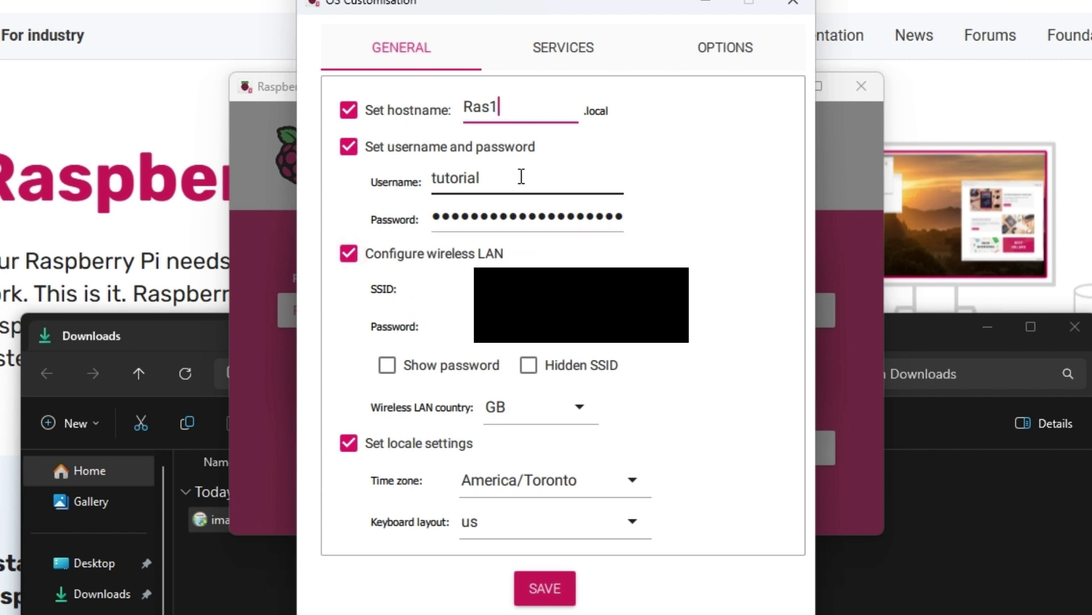
left_click_drag(519, 178, 428, 187)
left_click(522, 191)
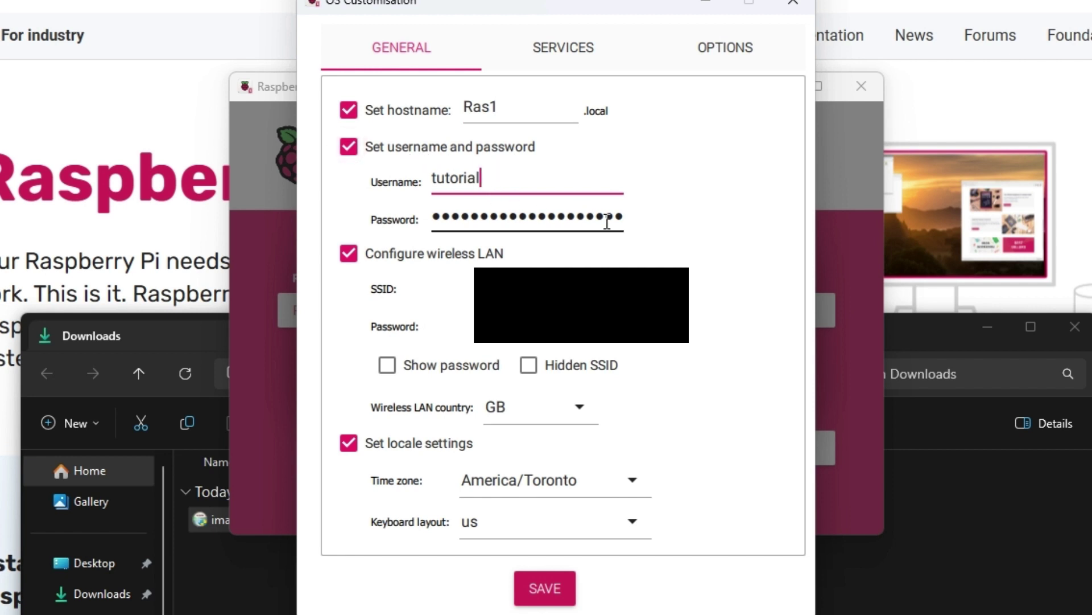
left_click_drag(628, 226, 354, 219)
key("BackSpace")
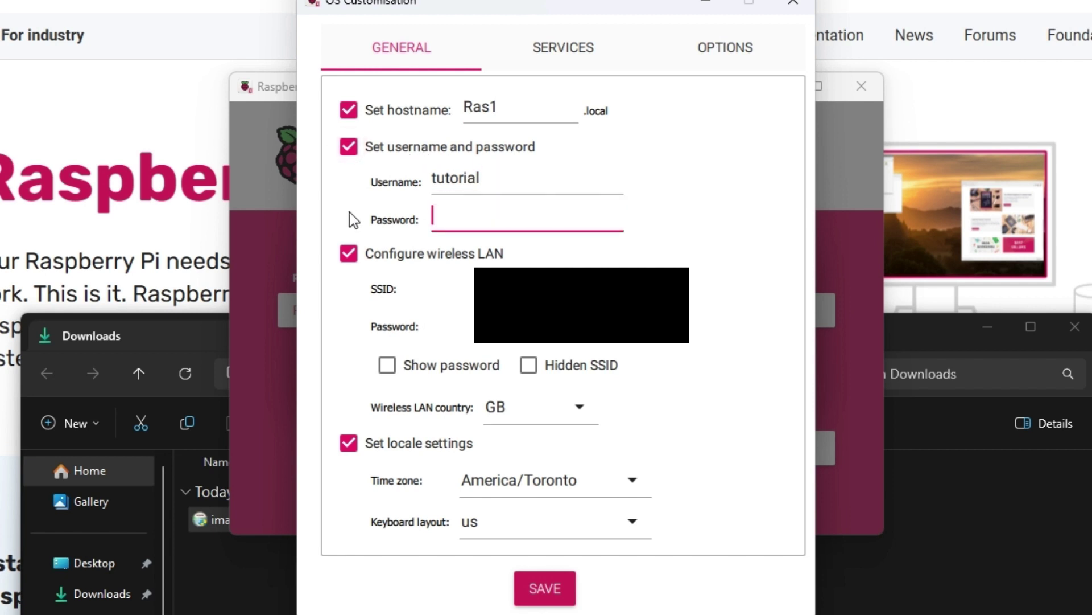
type("tutorial123")
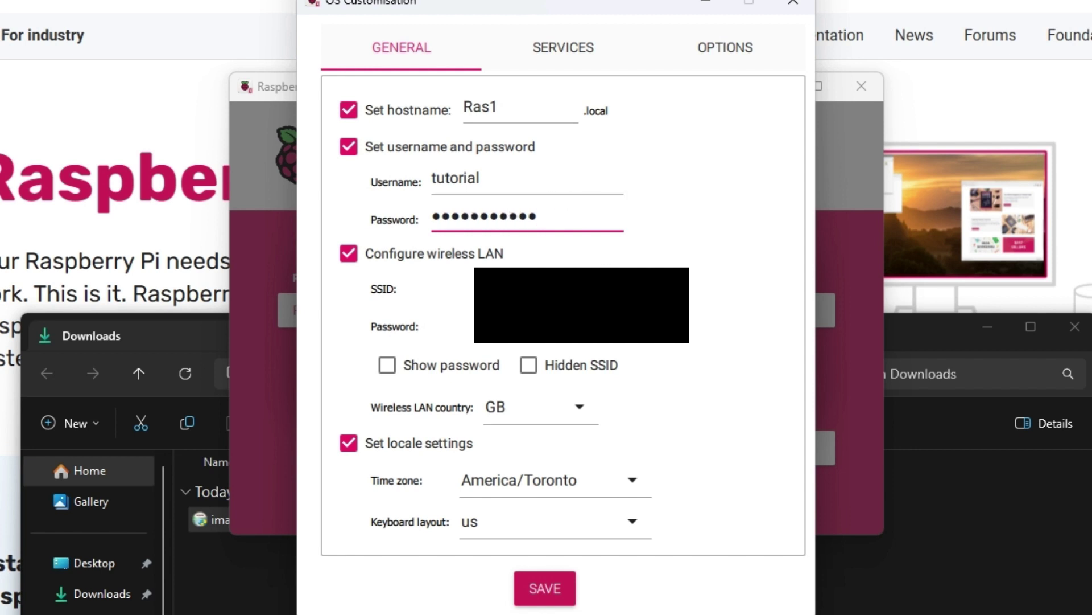
key("Tab")
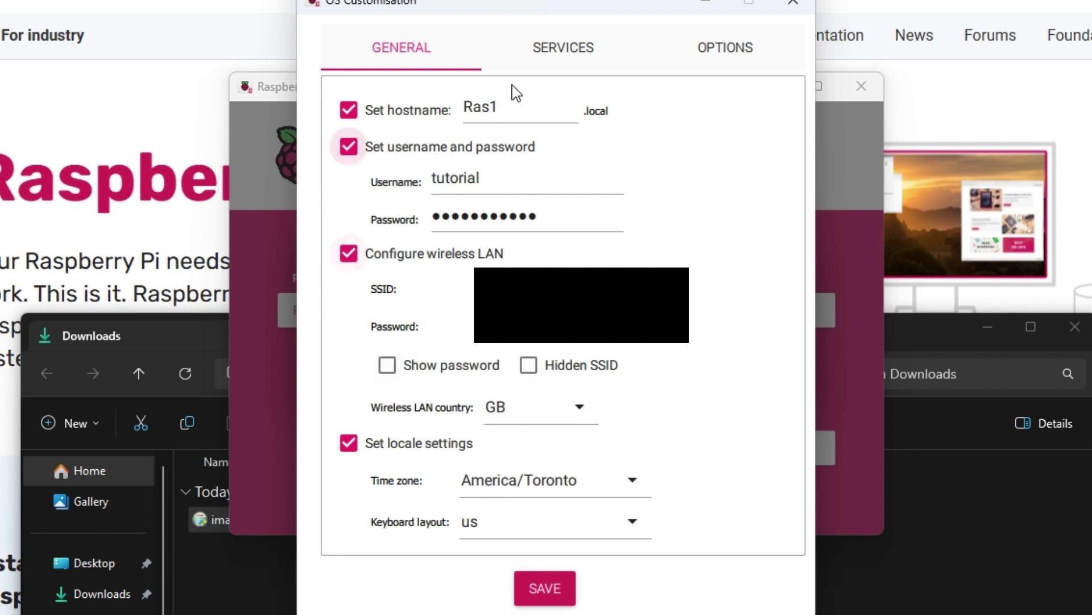
left_click(557, 48)
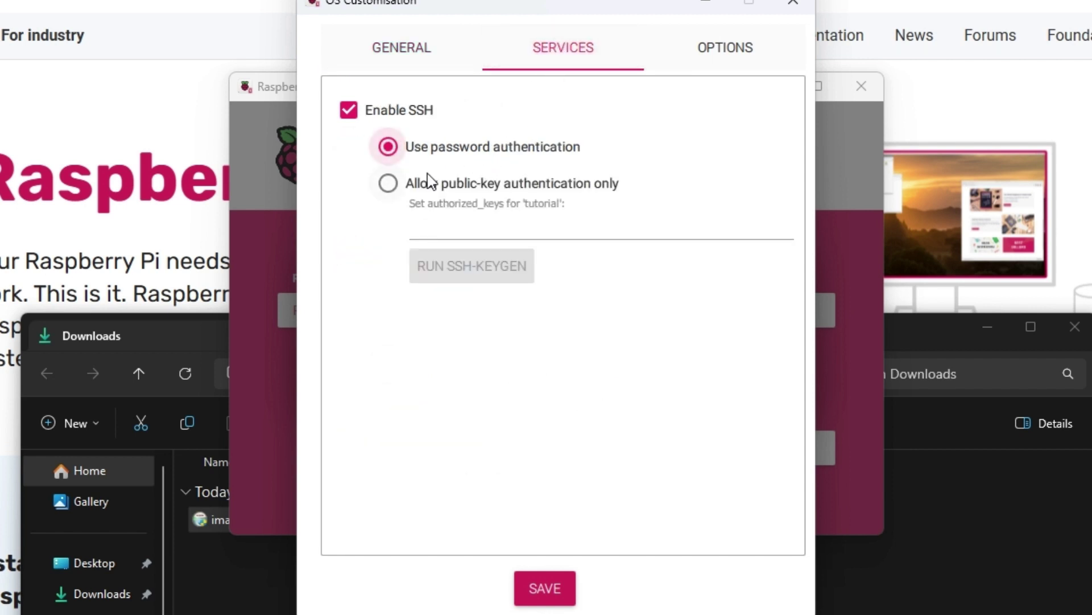
left_click(703, 46)
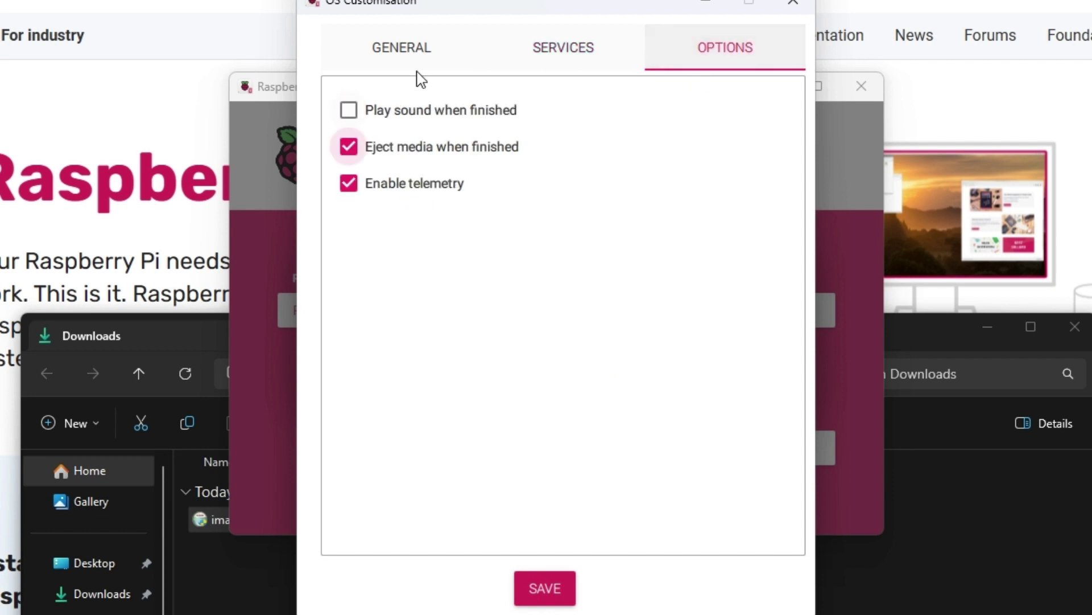
Save and apply the customisation, confirm erasing the USB drive, and write OctoPi to it
left_click(541, 591)
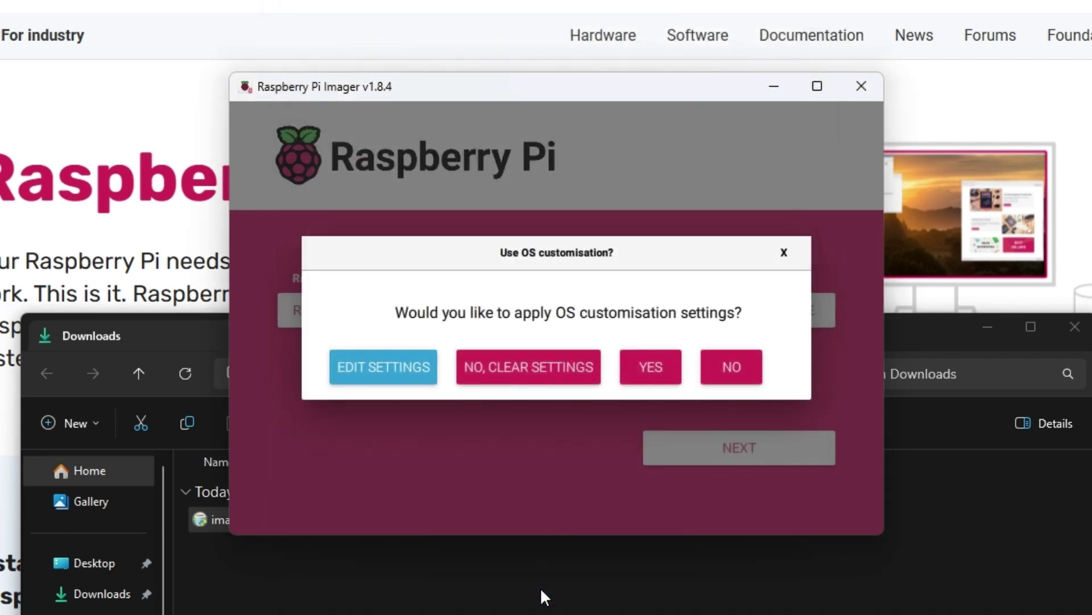
left_click(652, 375)
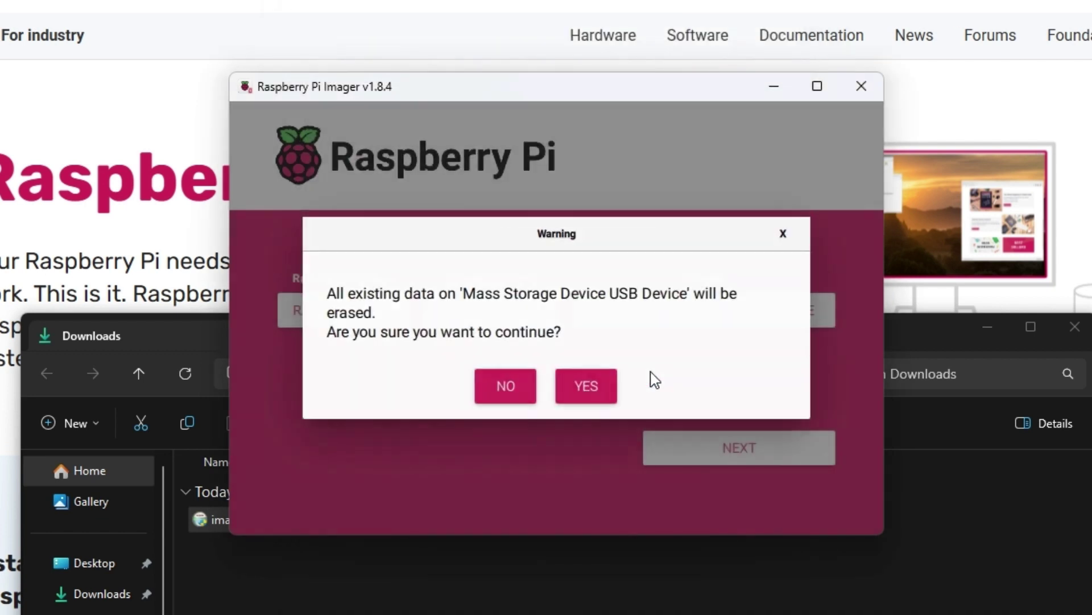
left_click(596, 385)
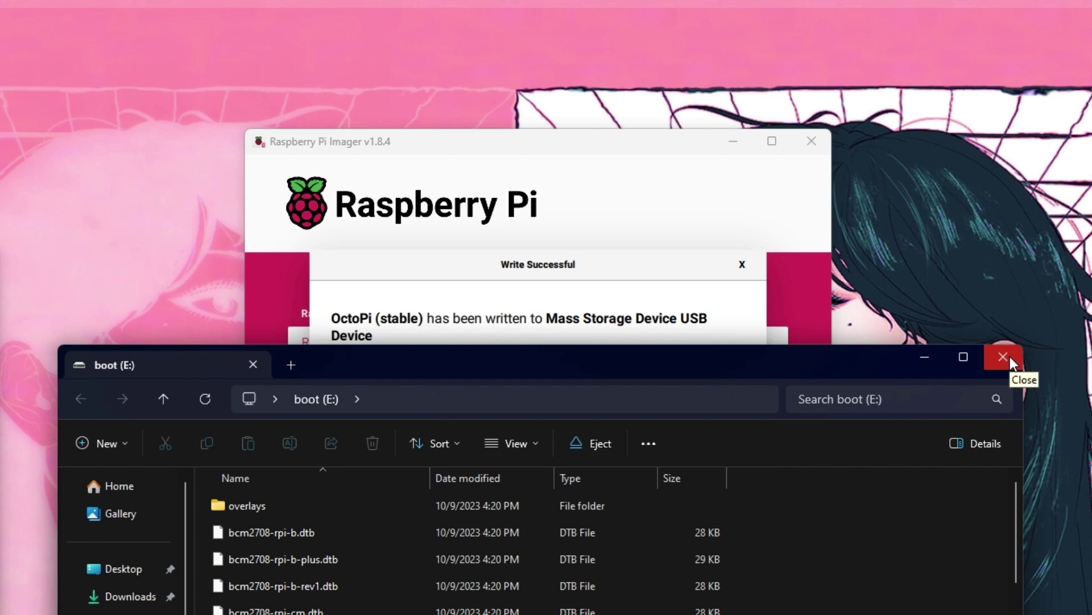
left_click(1004, 356)
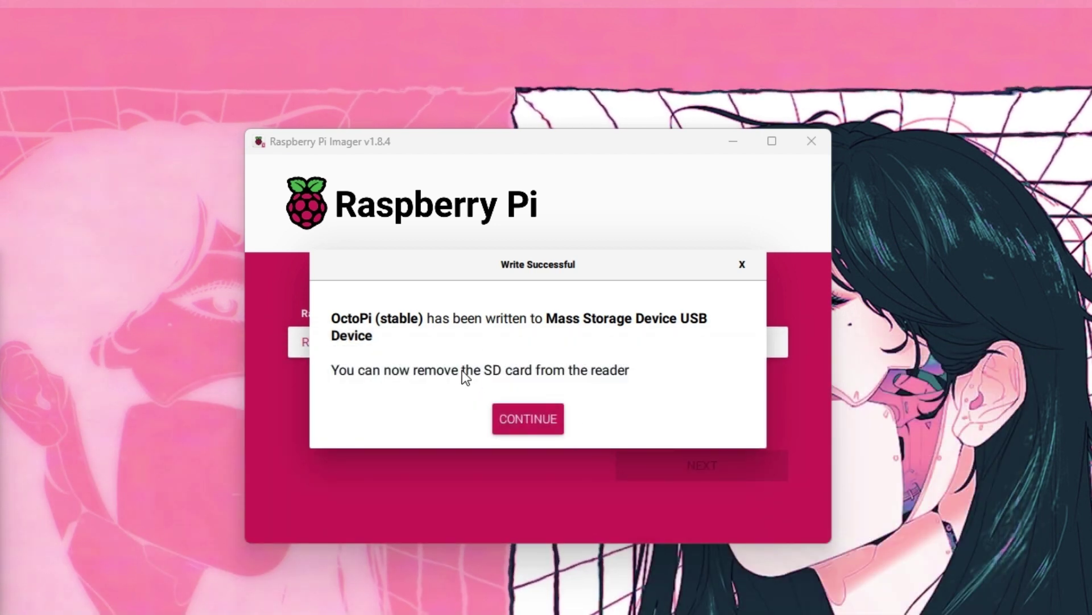
left_click(531, 412)
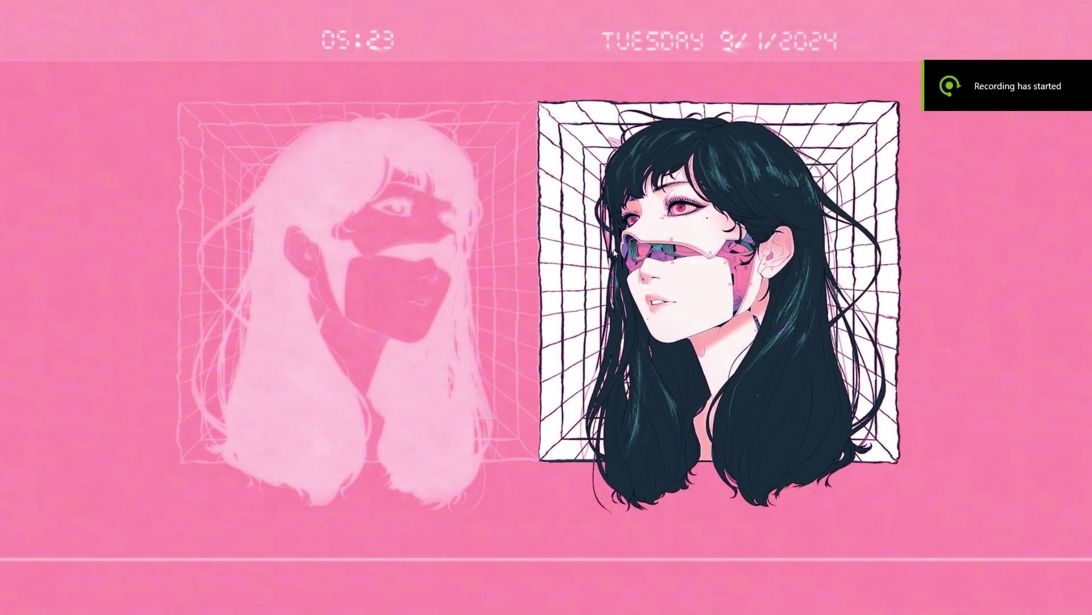
Open the Start menu to search for Microsoft Edge
left_click(468, 604)
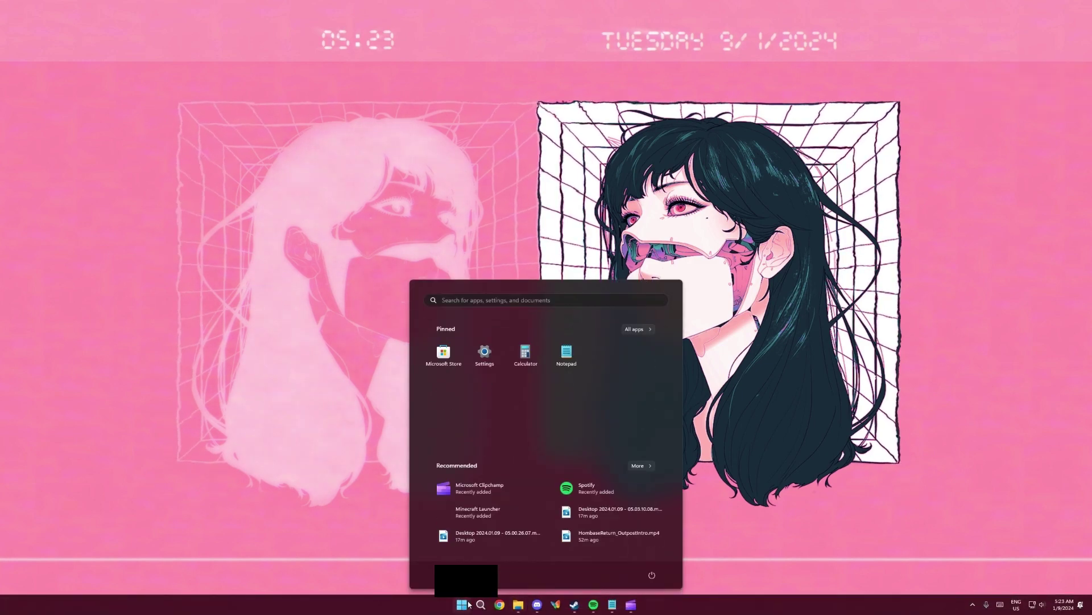
Launch Edge and load ras1.local to reach the OctoPrint Setup Wizard
type("edge")
key("Return")
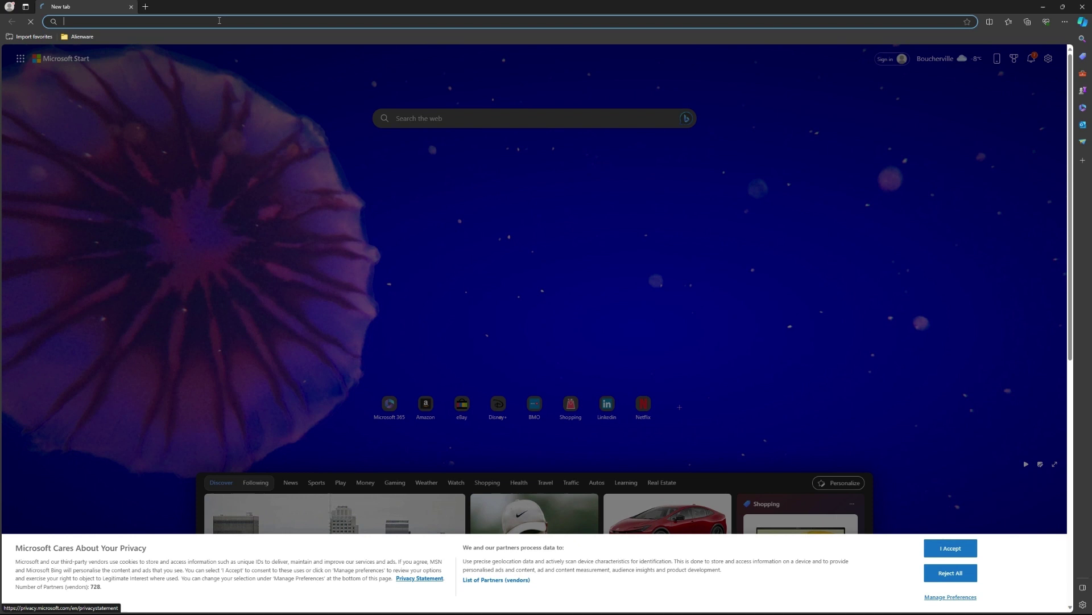
type("ras")
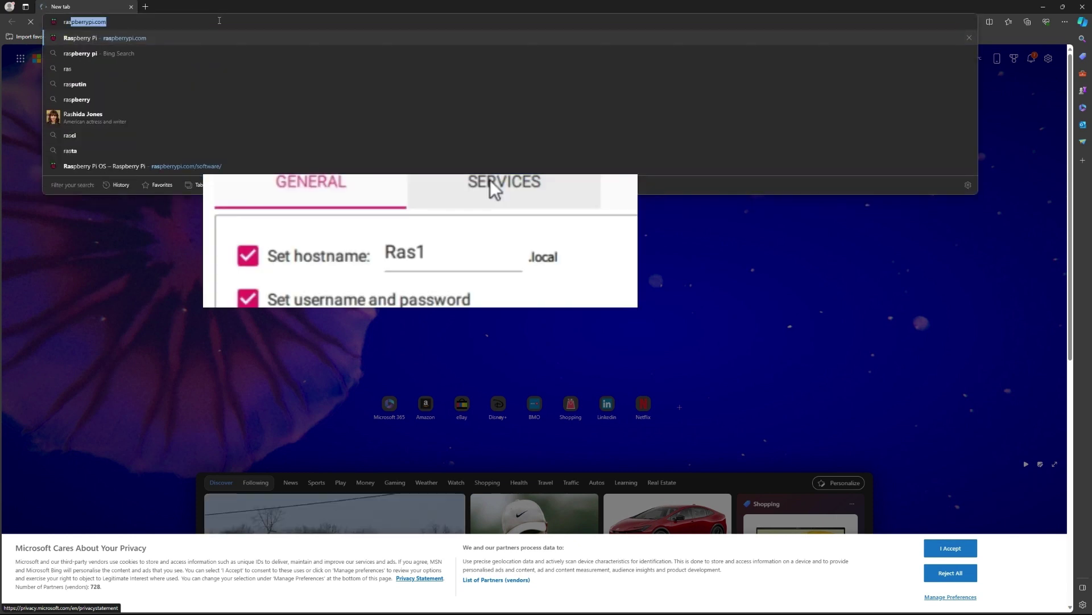
type("1.local")
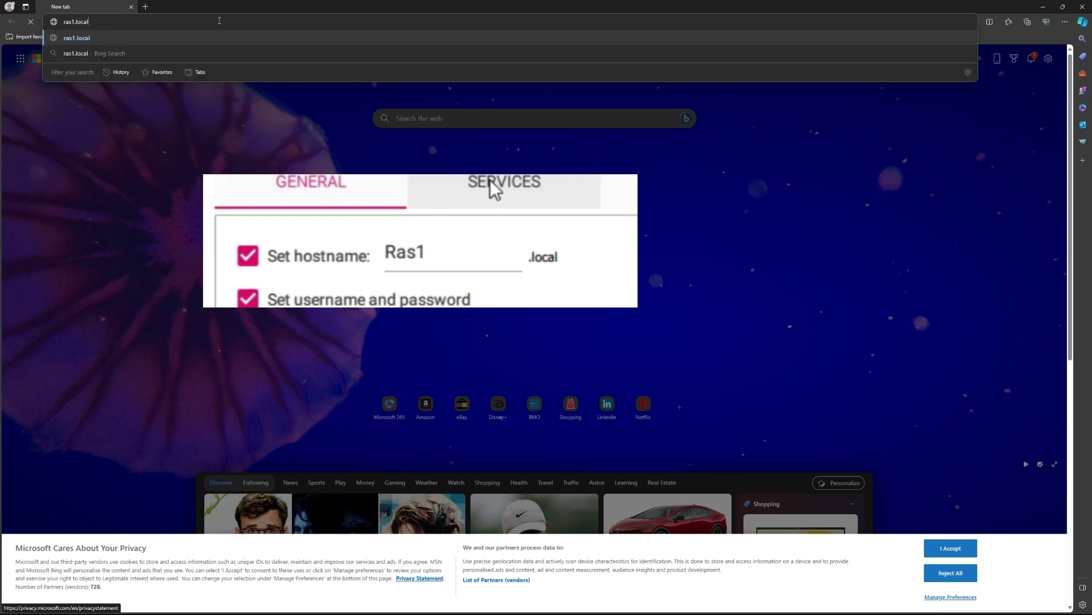
key("Return")
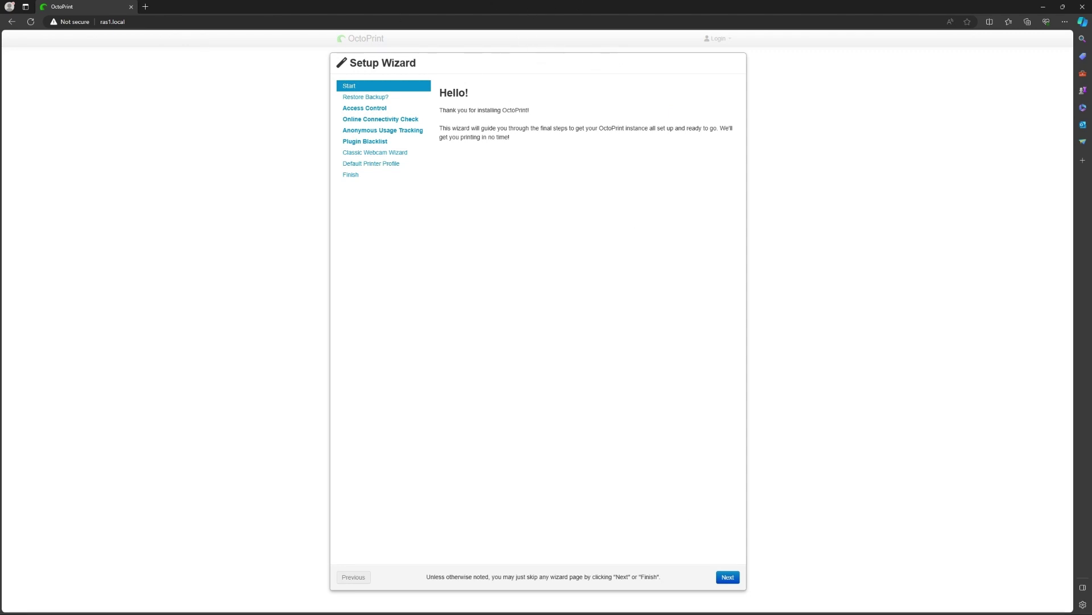
Skip the welcome and backup pages, then create the OctoPrint admin account with a username and password
left_click(725, 577)
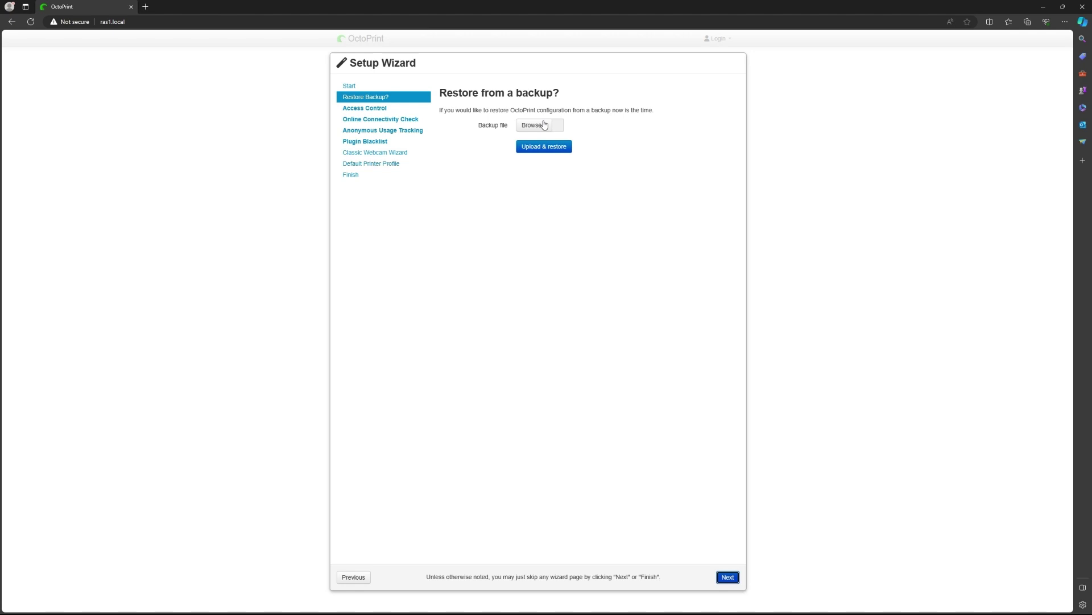
left_click(726, 580)
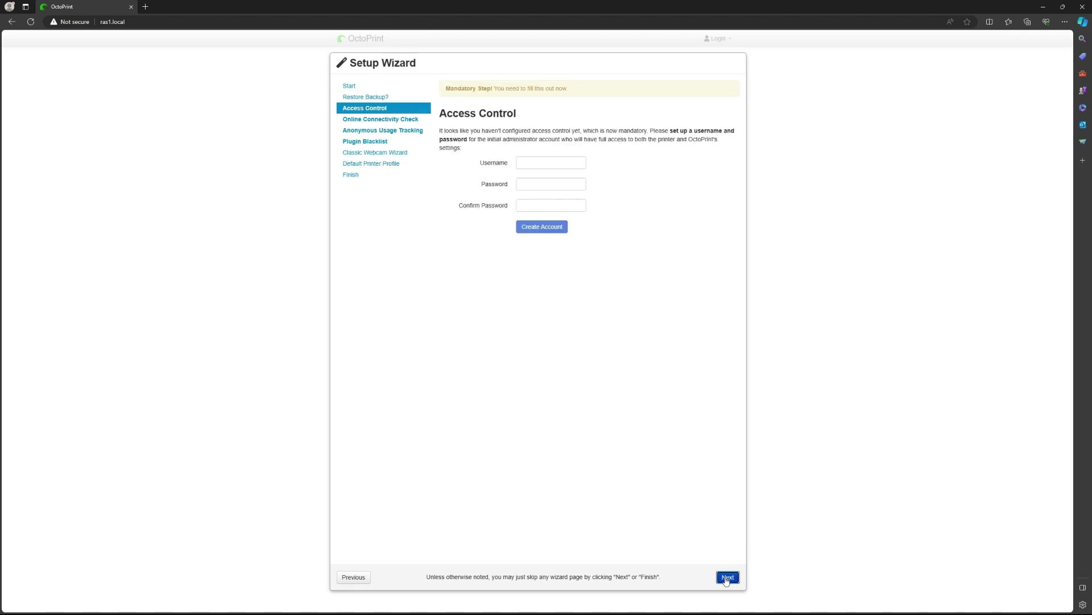
left_click(522, 163)
type("tutorial")
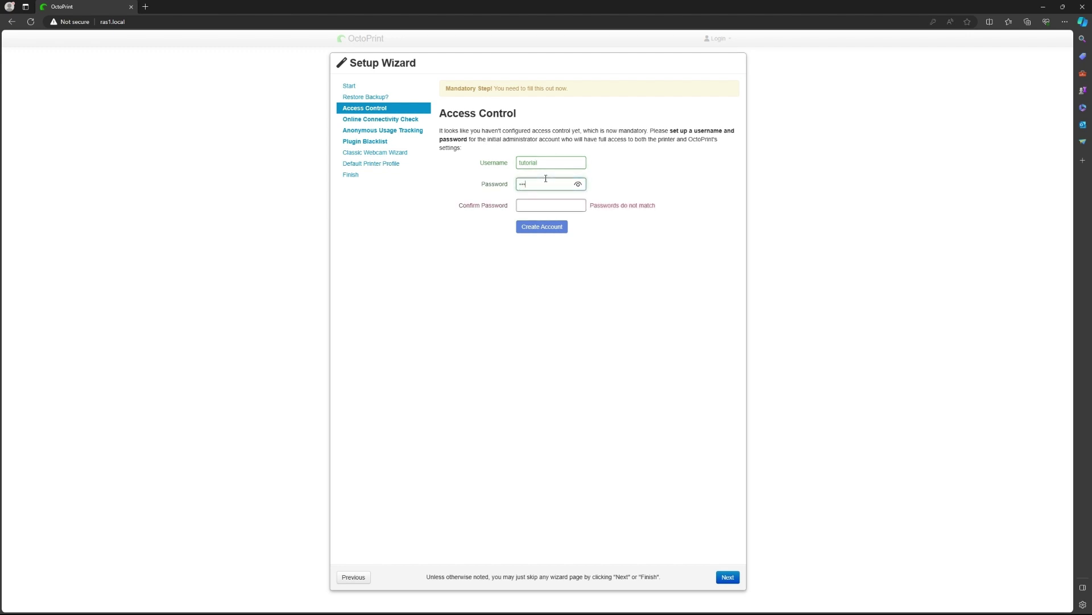
type("tu")
left_click(544, 205)
type("23")
left_click(549, 227)
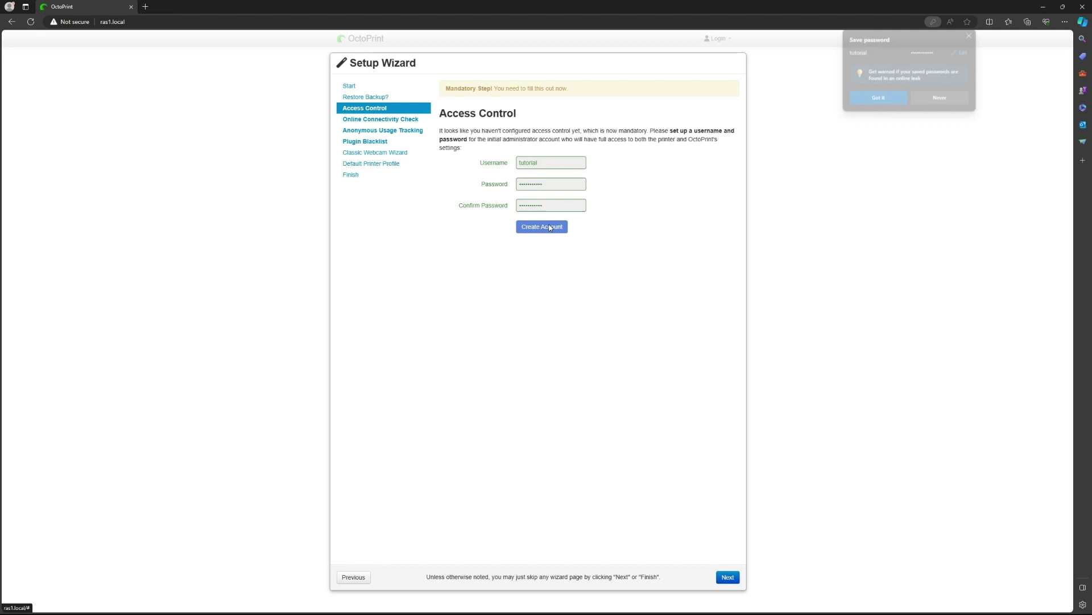
Enable the connectivity check and plugin blacklist processing, and disable anonymous usage tracking in the wizard
left_click(973, 35)
left_click(729, 577)
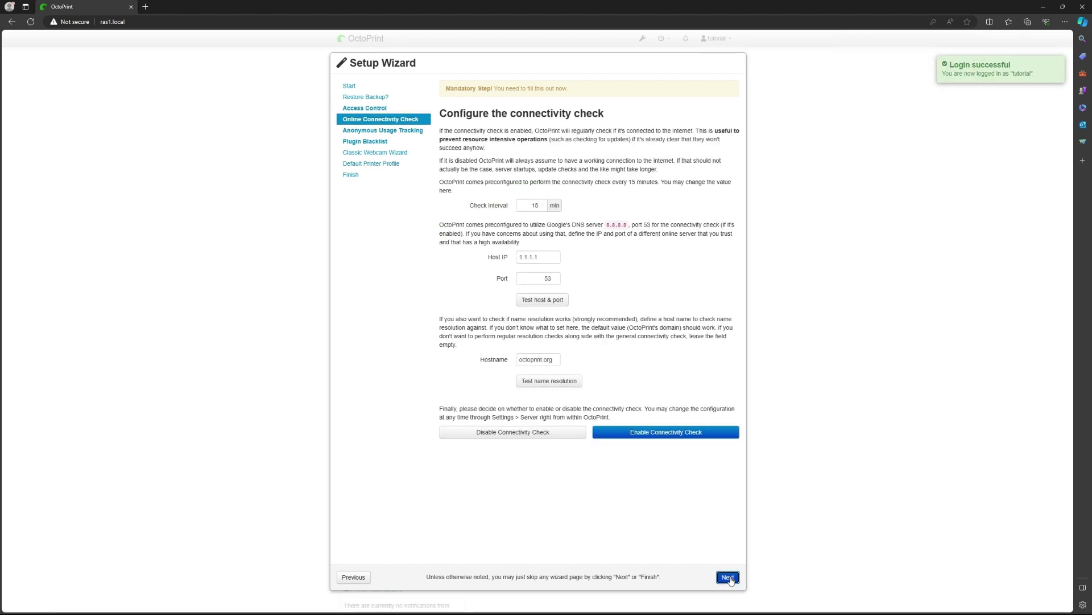
left_click(651, 435)
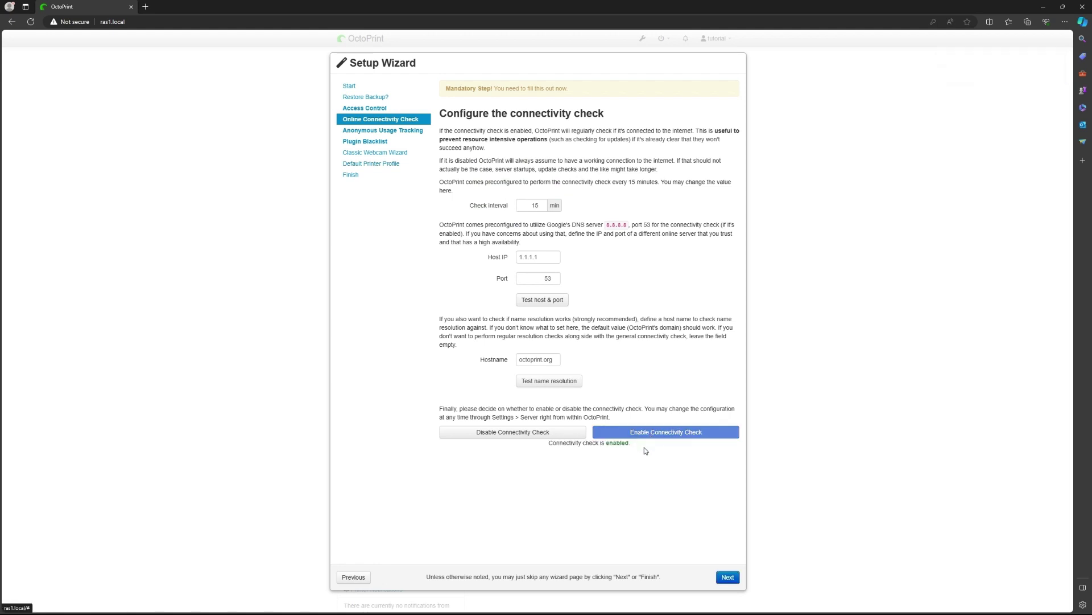
left_click(723, 578)
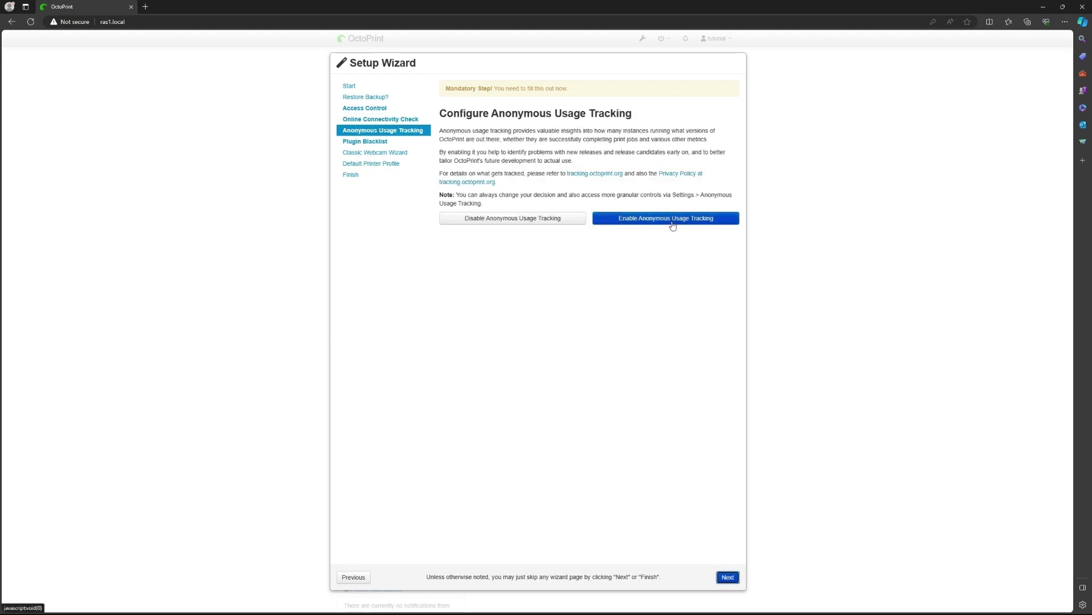
left_click(544, 222)
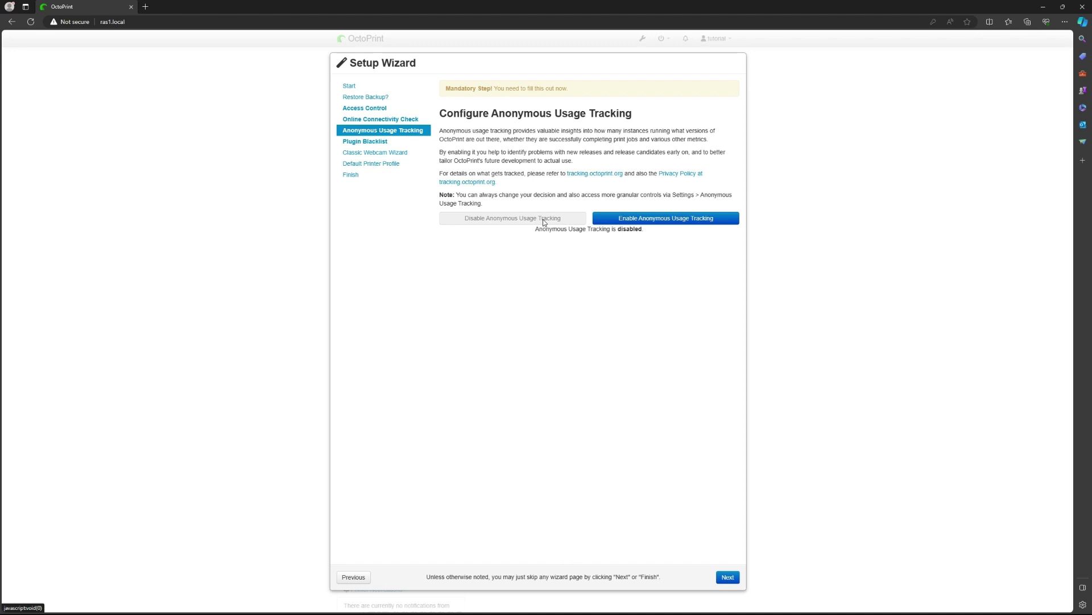
left_click(728, 577)
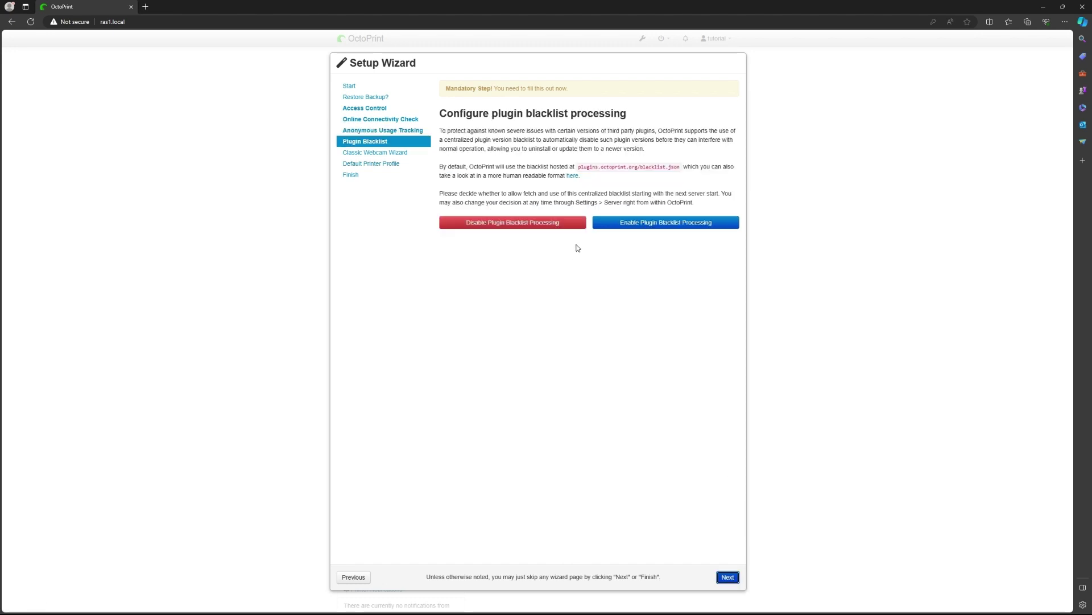
left_click(625, 224)
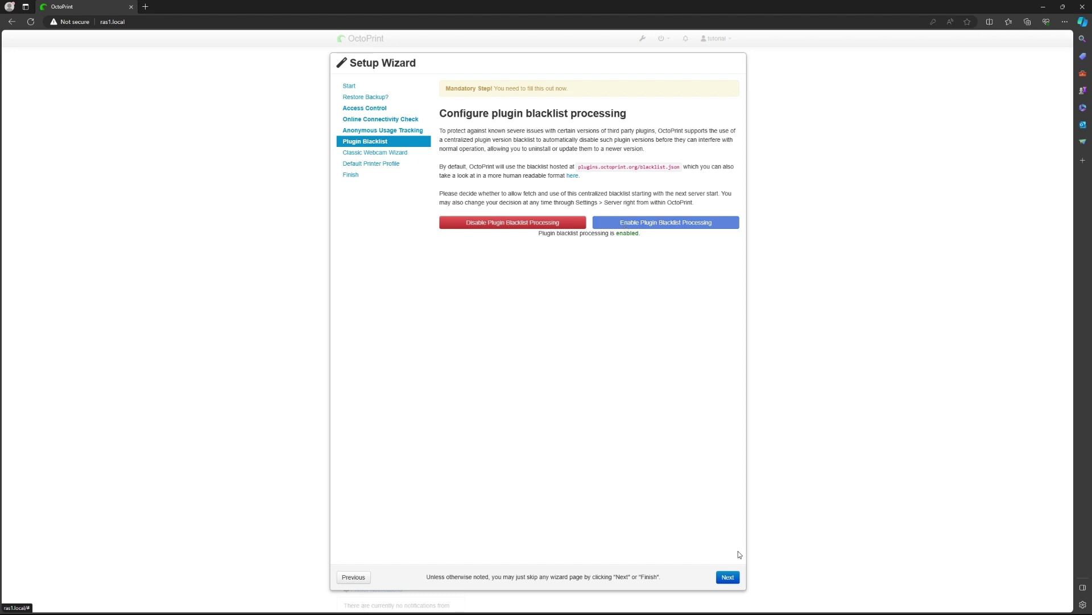
left_click(727, 578)
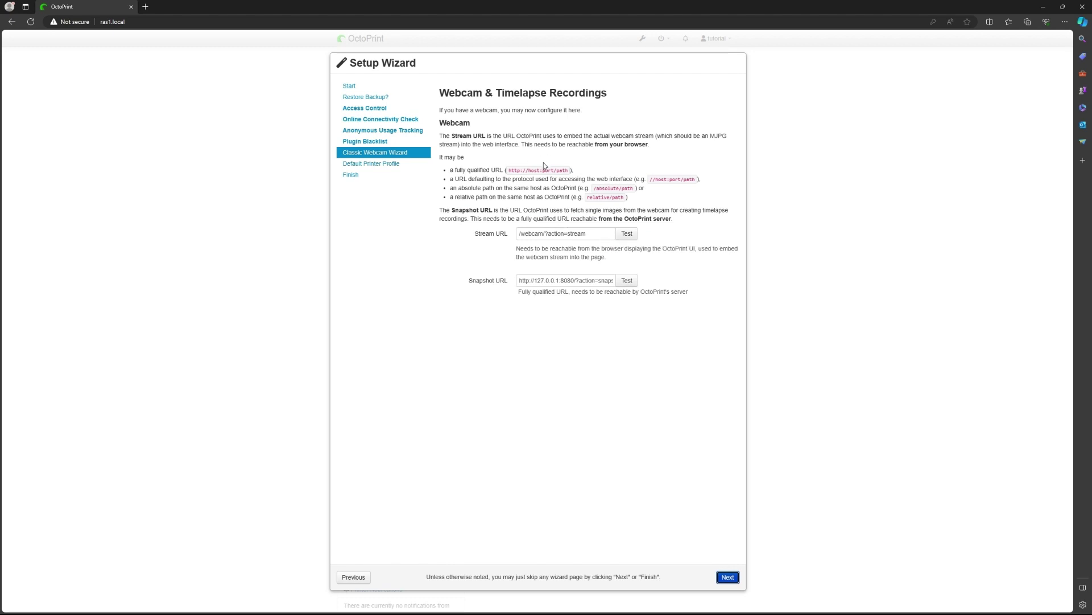
Keep the webcam defaults and rename the printer profile from Default to Ender3
left_click(727, 577)
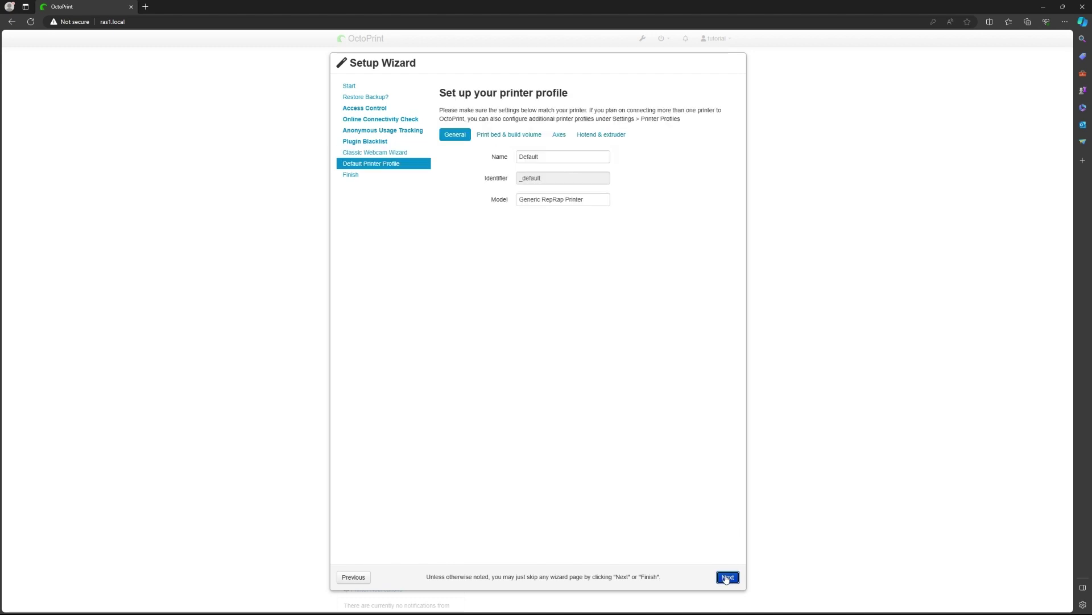
left_click(560, 156)
left_click_drag(560, 156, 499, 159)
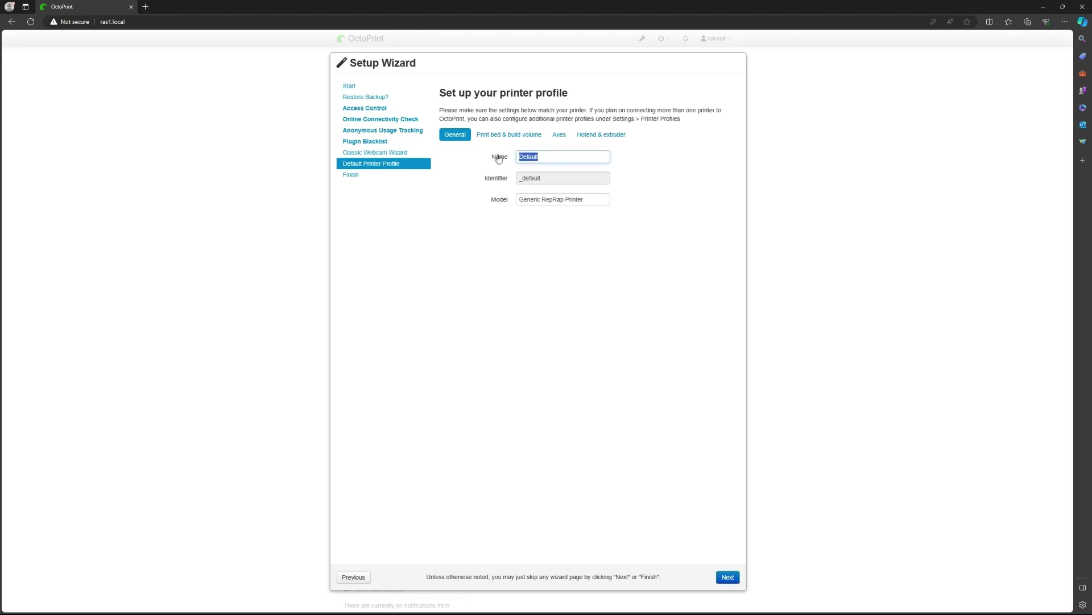
key("BackSpace")
type("En")
key("BackSpace")
key("BackSpace")
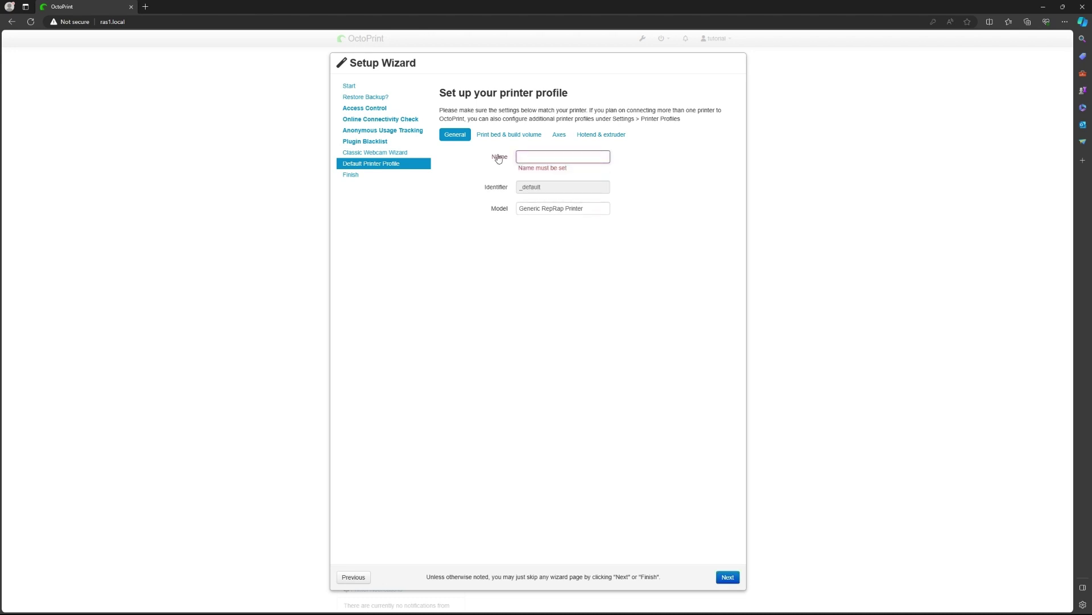
type("Ender3")
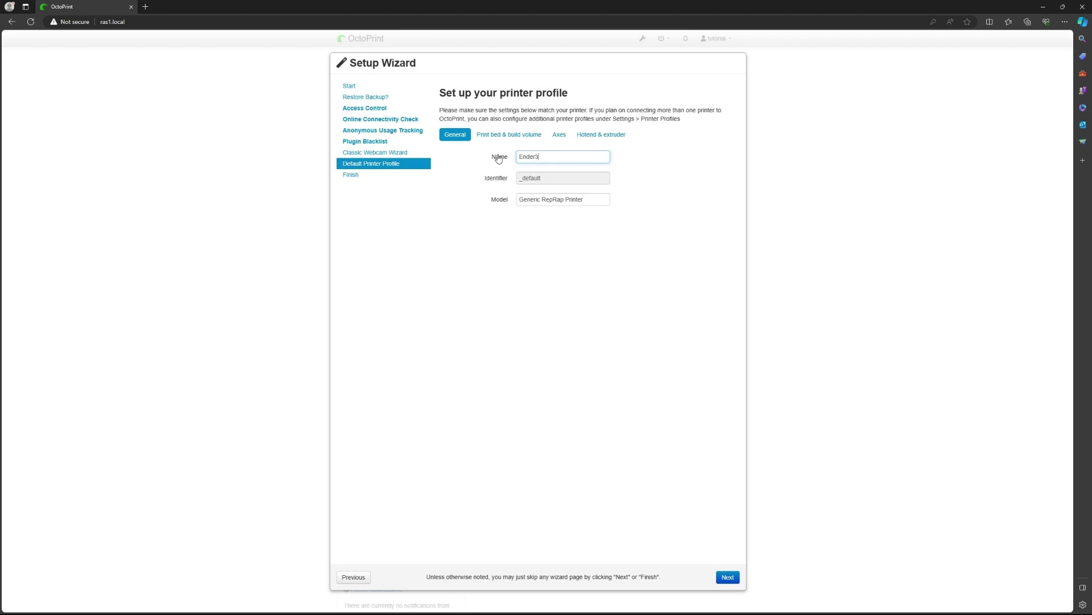
Accept the Ender3 profile, finish the setup wizard and reload the interface
left_click(725, 578)
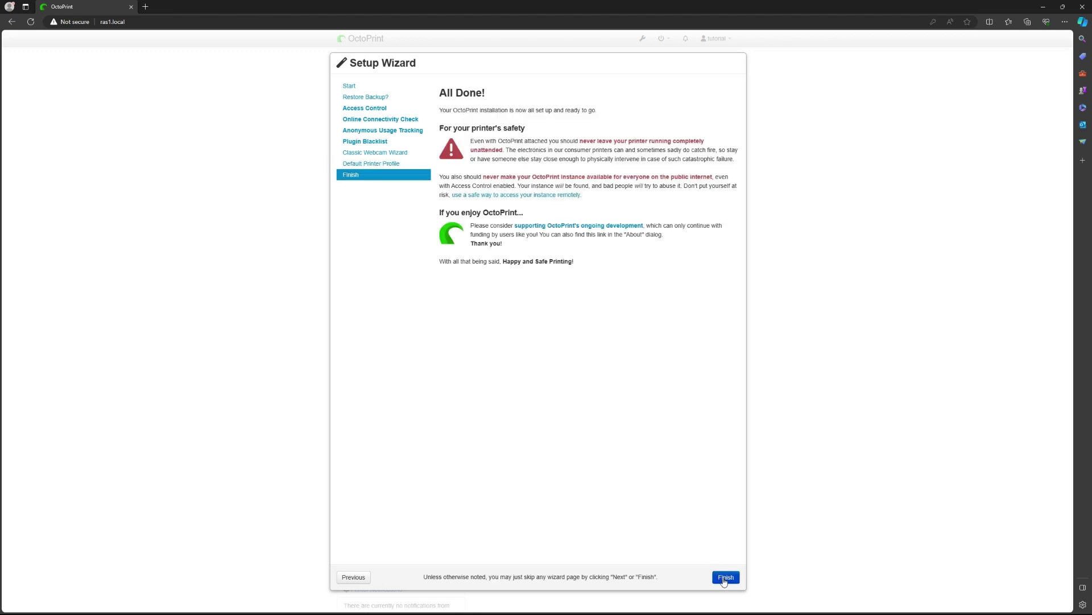
left_click(725, 577)
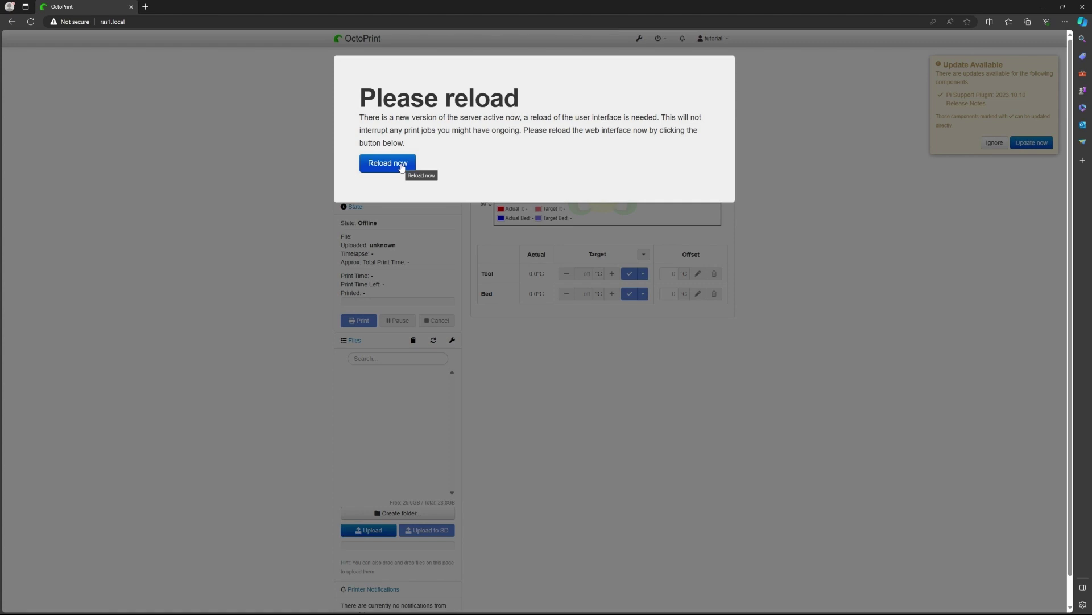
left_click(402, 165)
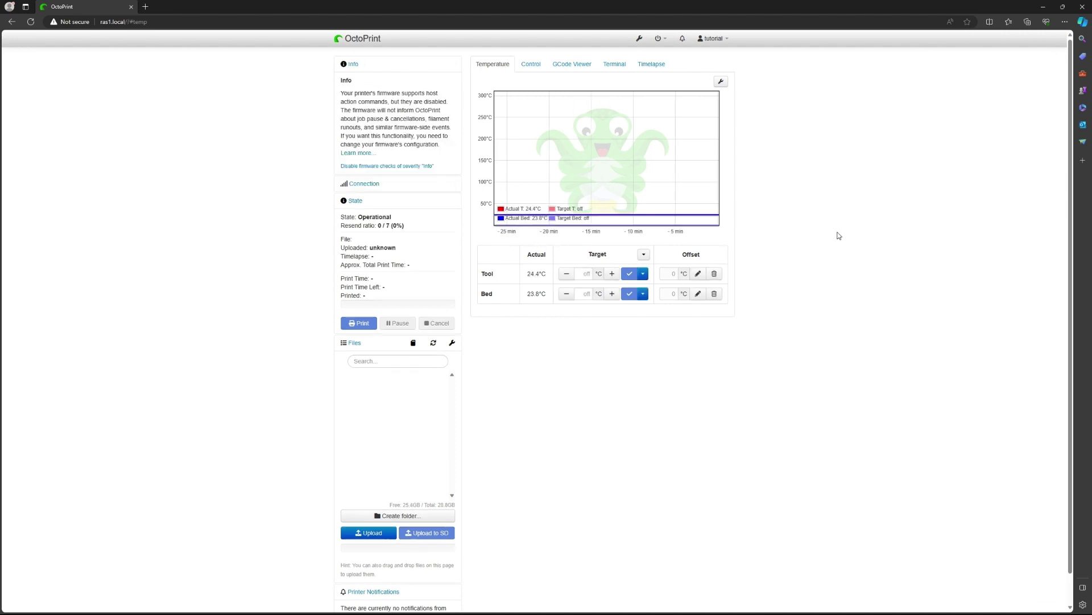
Go to the Plugin Manager's installer for new plugins in OctoPrint settings
left_click(720, 83)
left_click(719, 86)
left_click(640, 40)
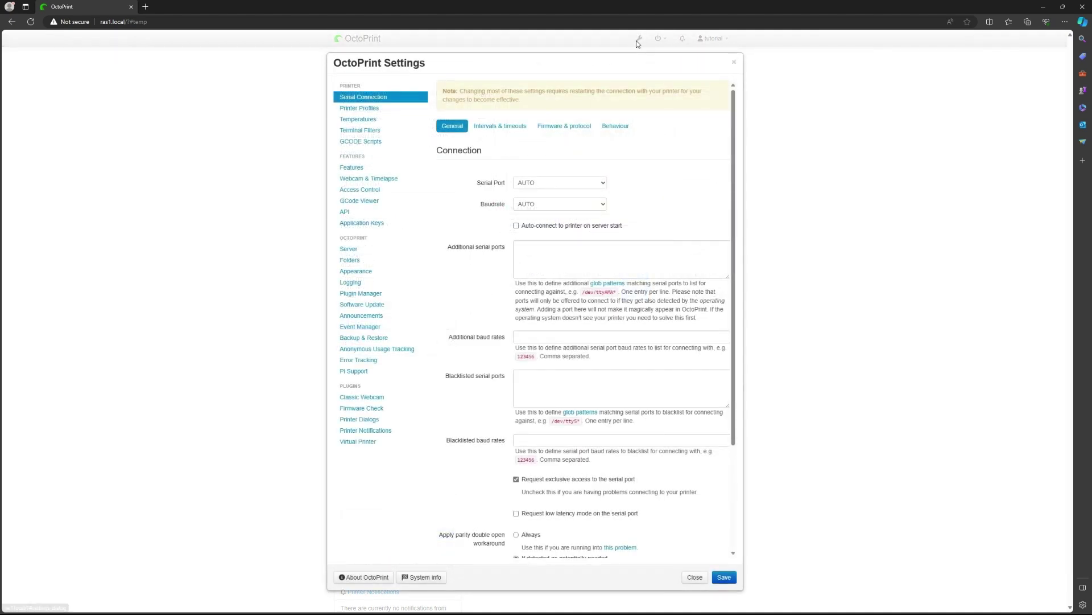
left_click(351, 294)
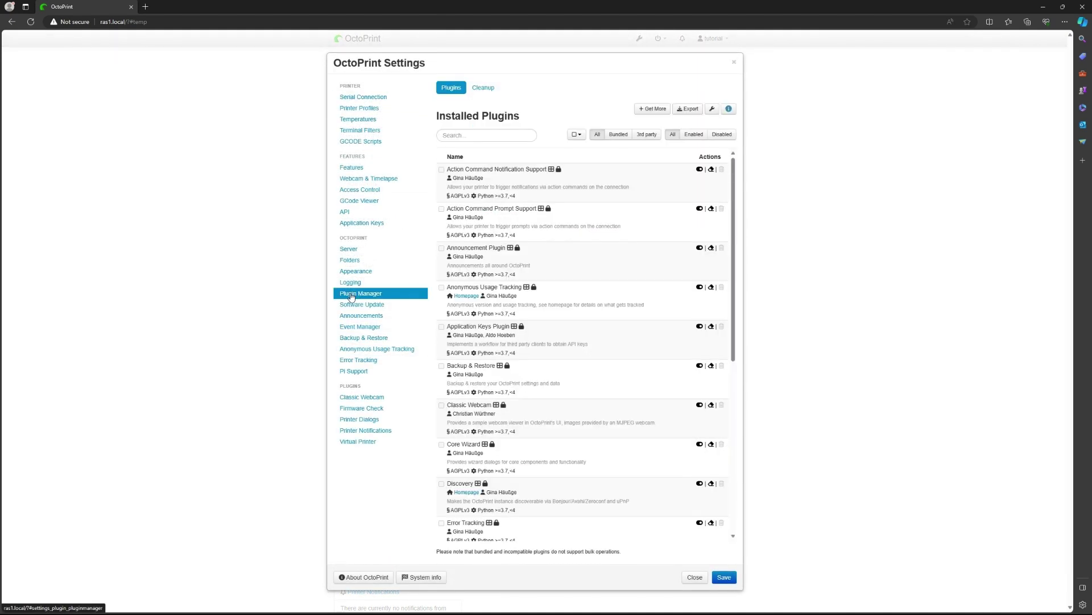
left_click(648, 113)
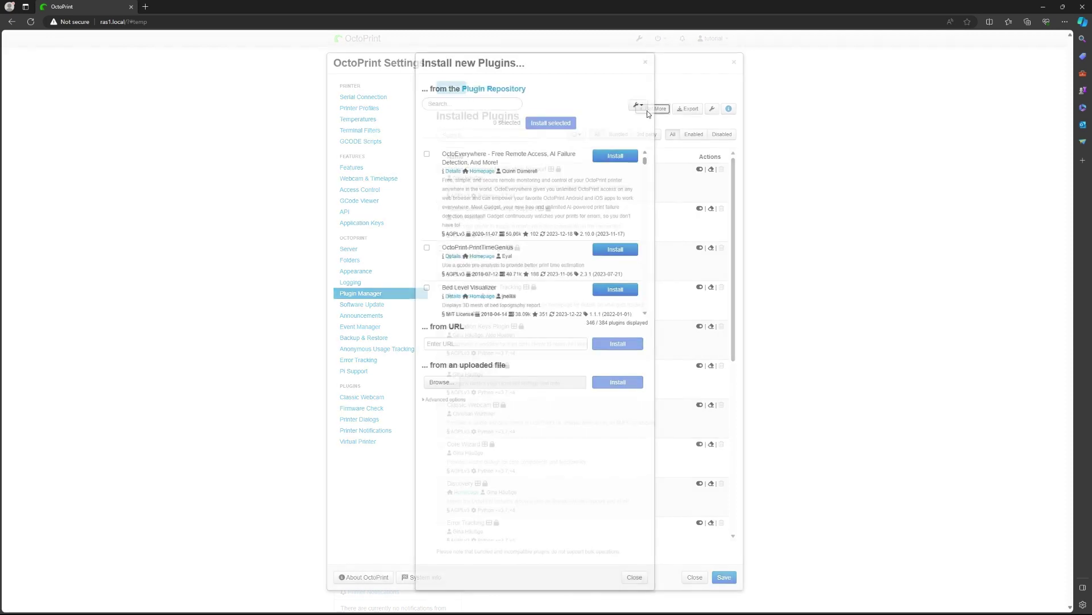
Install the Z-Bolt OctoScreen plugin from its GitHub zip URL, then dismiss the update notice
left_click(478, 343)
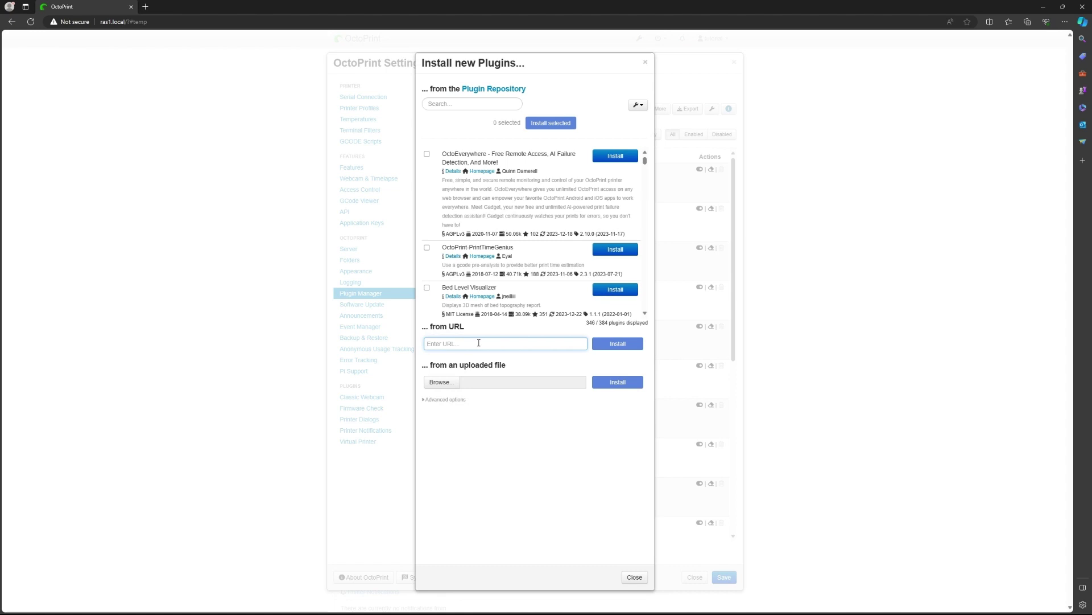
type("https://github.com/Z-Bolt/OctoPrint-Z-Bolt-OctoScreen/archive/master.zip")
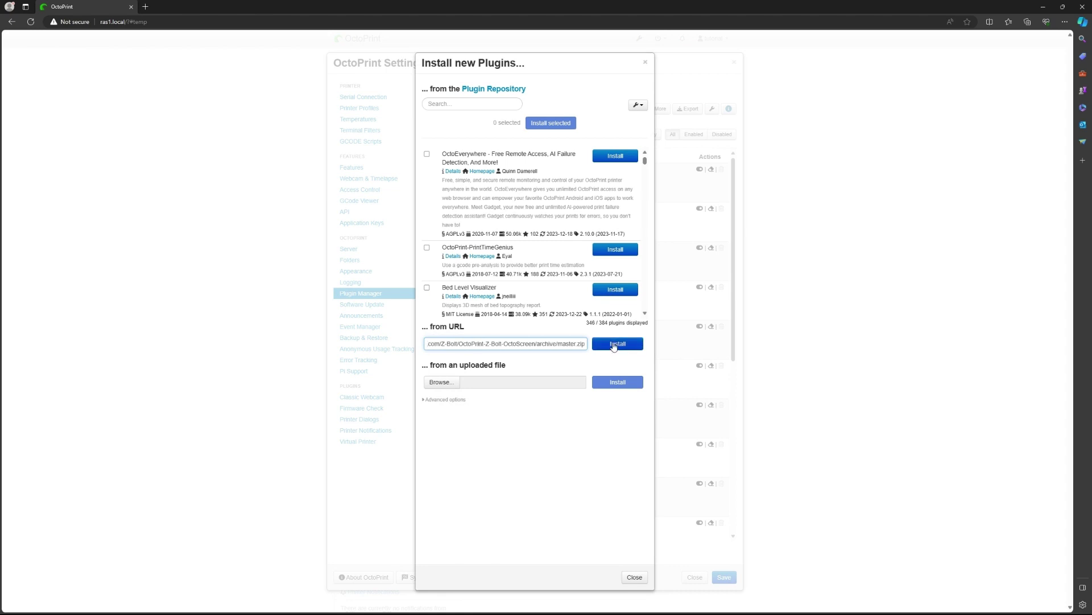
left_click(615, 343)
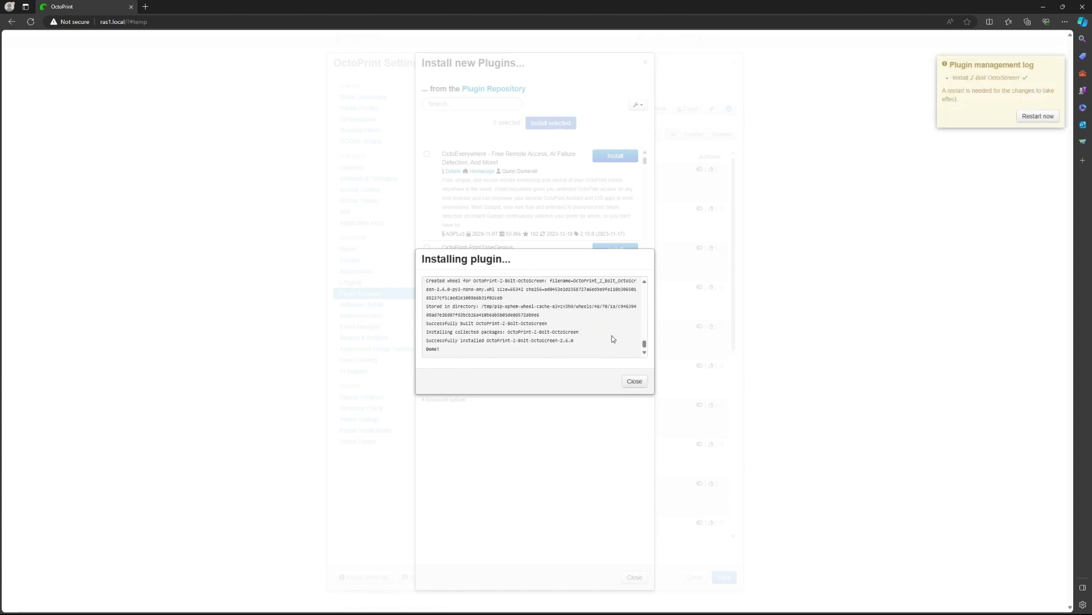
left_click(633, 382)
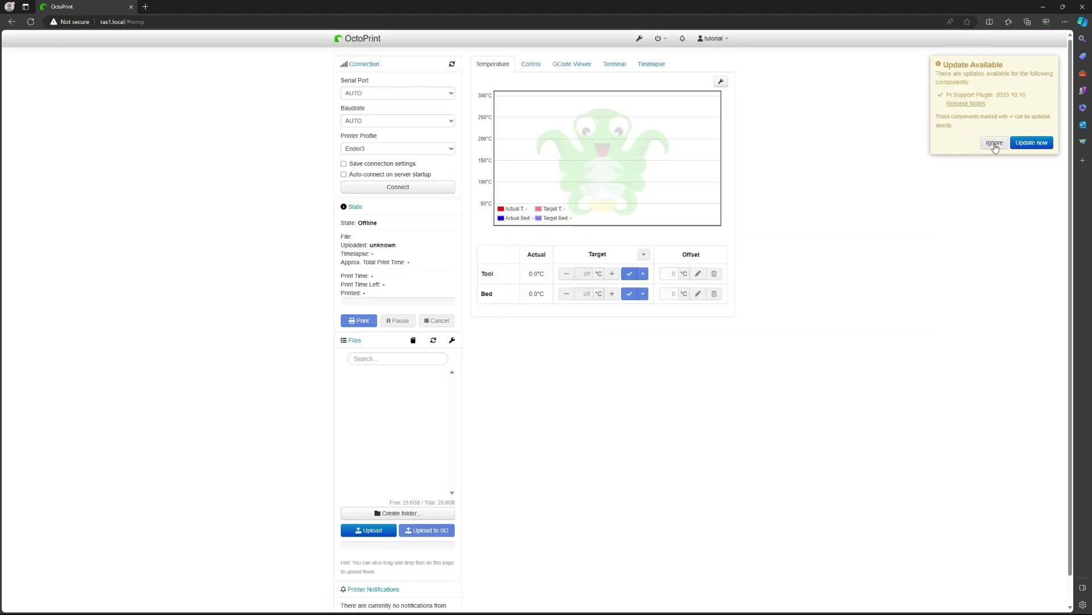
left_click(994, 145)
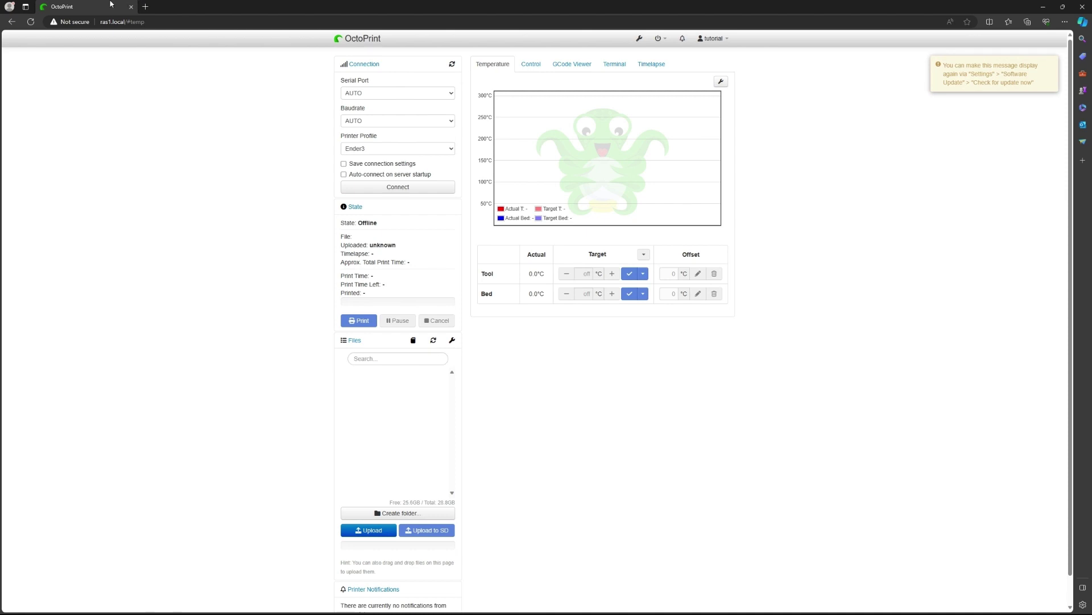
From putty.org's download page, start downloading the 64-bit PuTTY 0.80 MSI installer
left_click(145, 5)
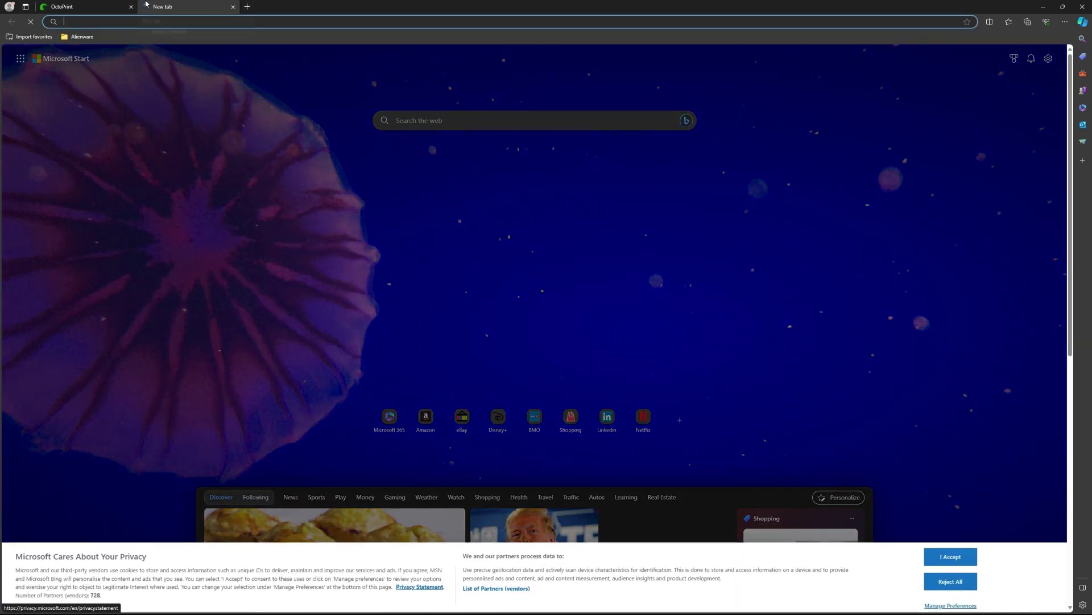
type("put")
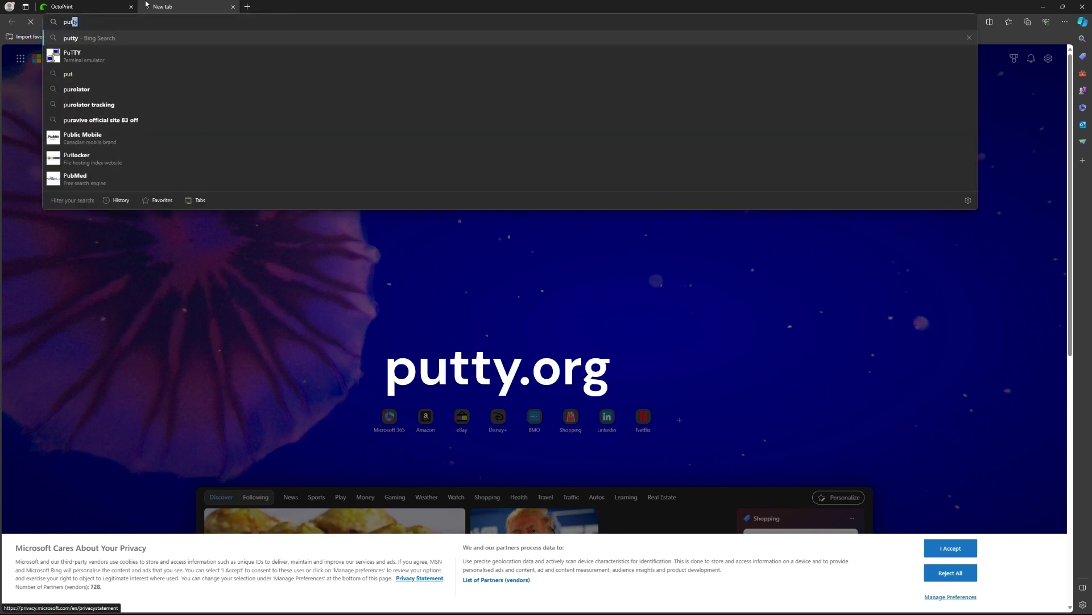
type("ty")
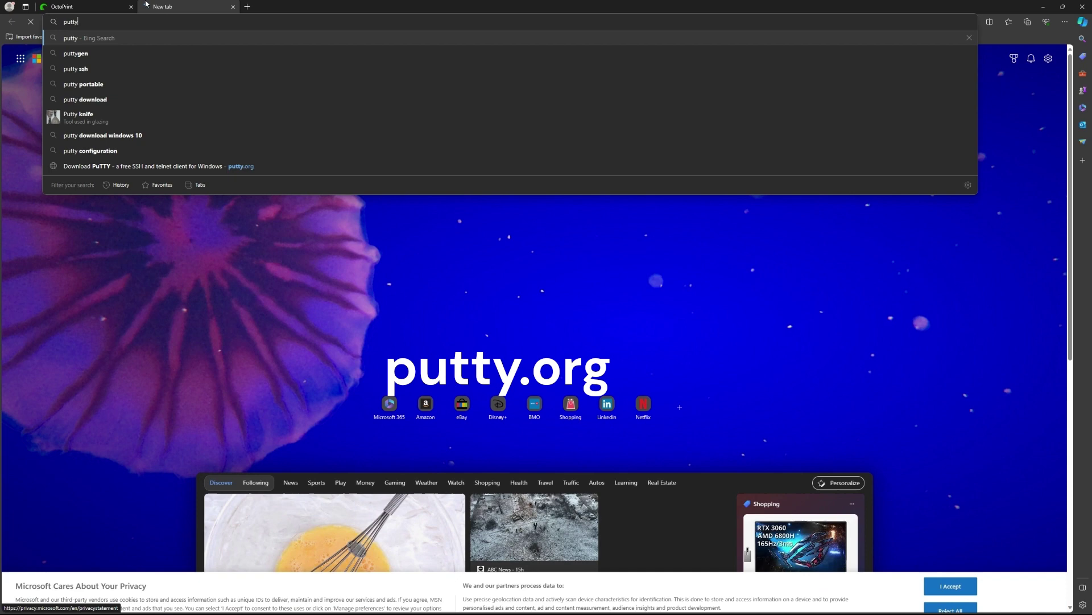
type(".org")
key("Return")
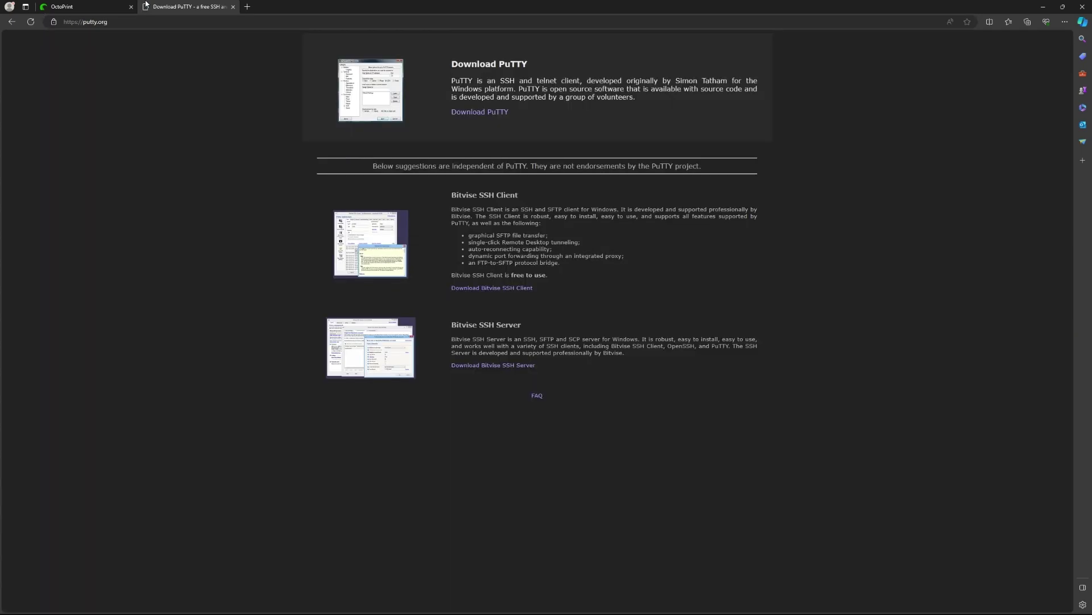
left_click(494, 113)
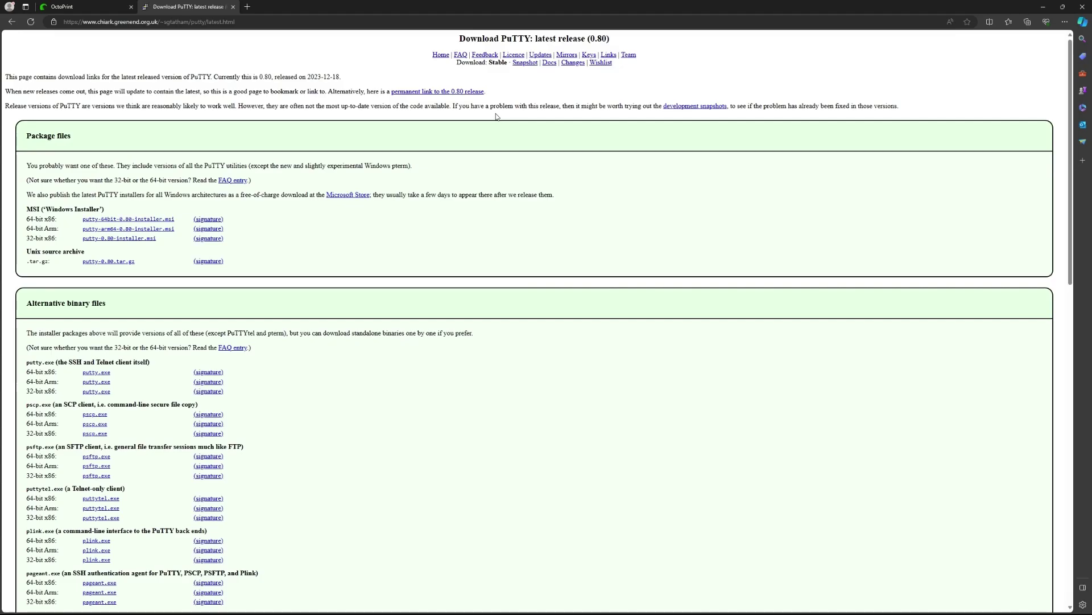
left_click(122, 220)
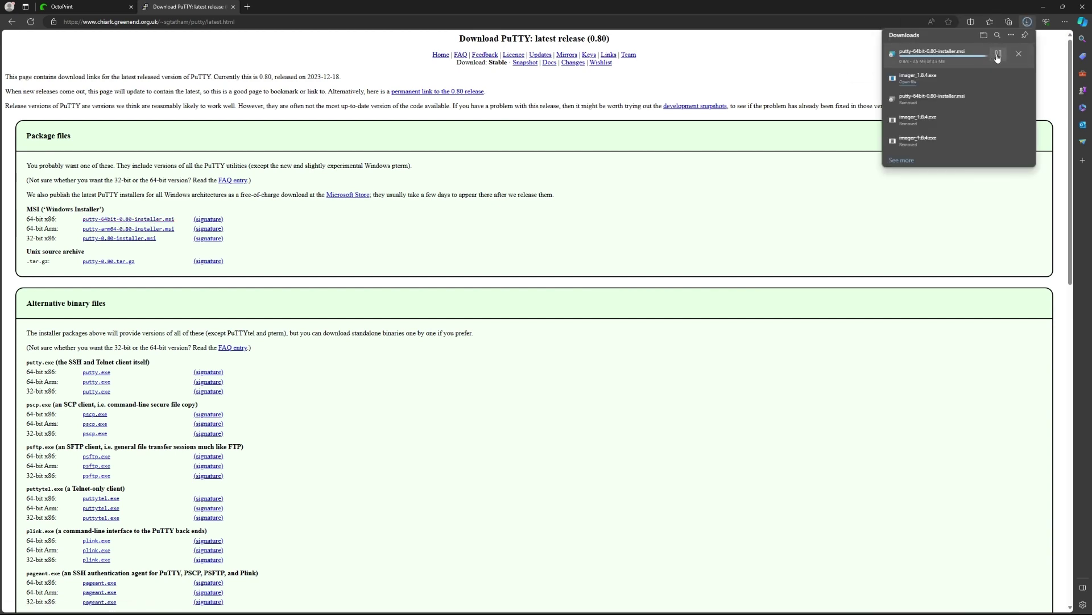
Install PuTTY 0.80 64-bit to the default C:\Program Files\PuTTY\ folder, skipping the README
left_click(946, 57)
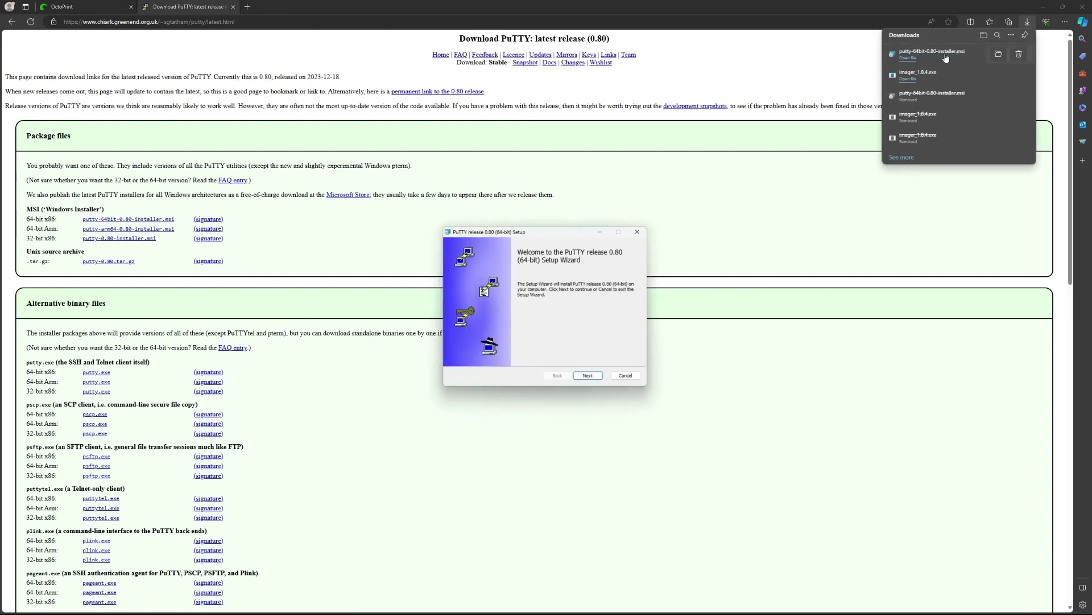
left_click(595, 379)
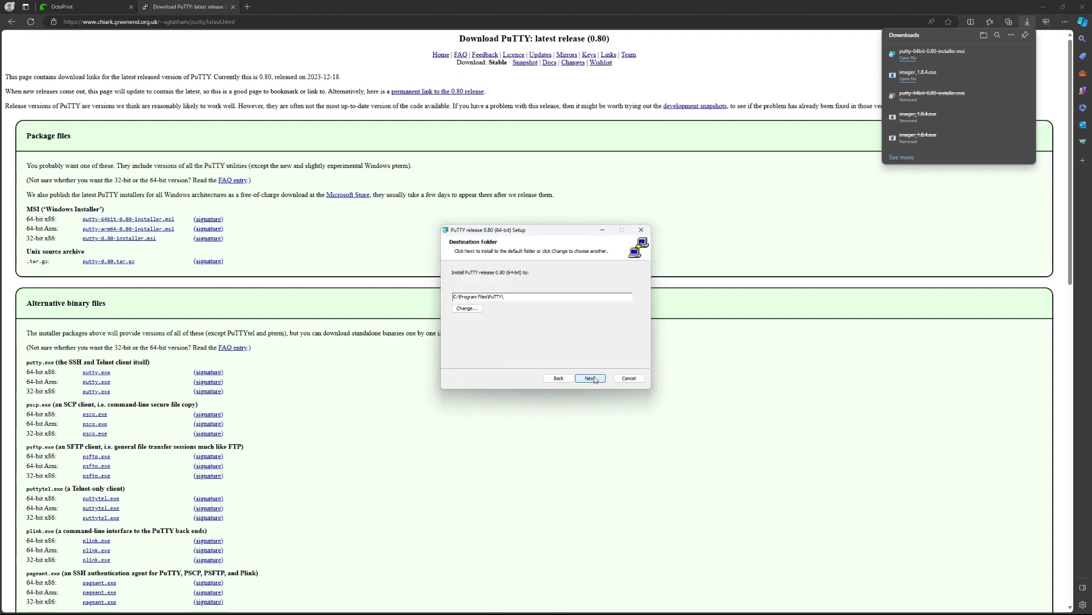
left_click(594, 378)
left_click(586, 378)
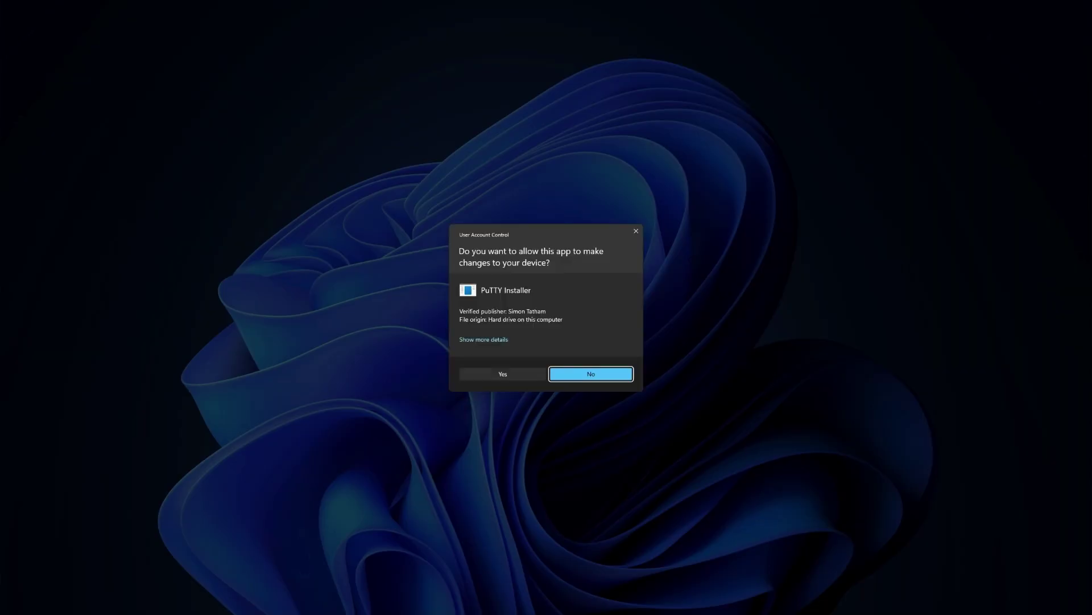
key("alt+y")
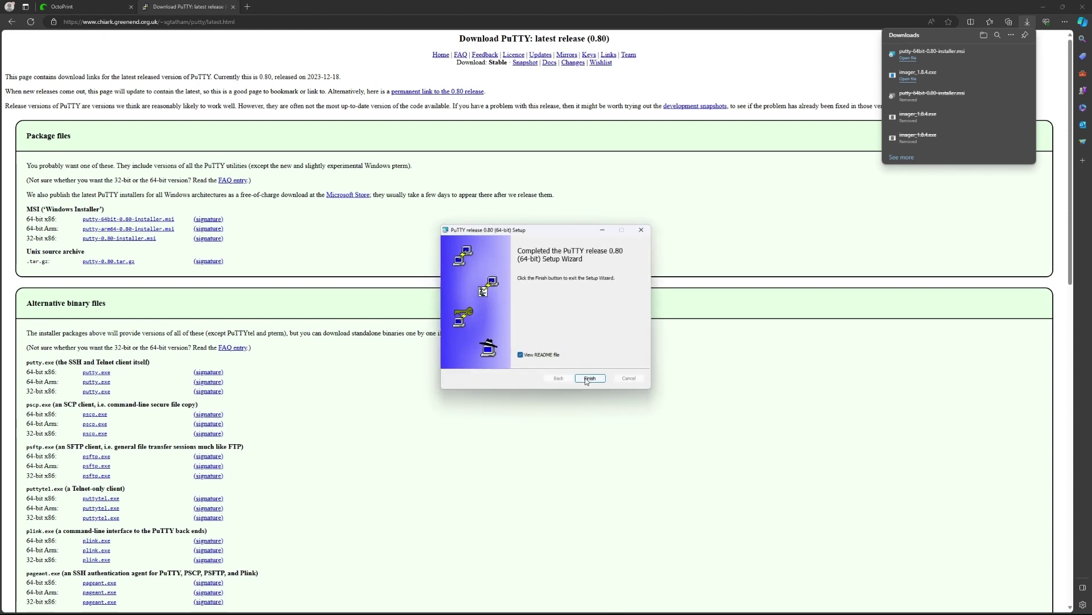
left_click(529, 354)
left_click(586, 380)
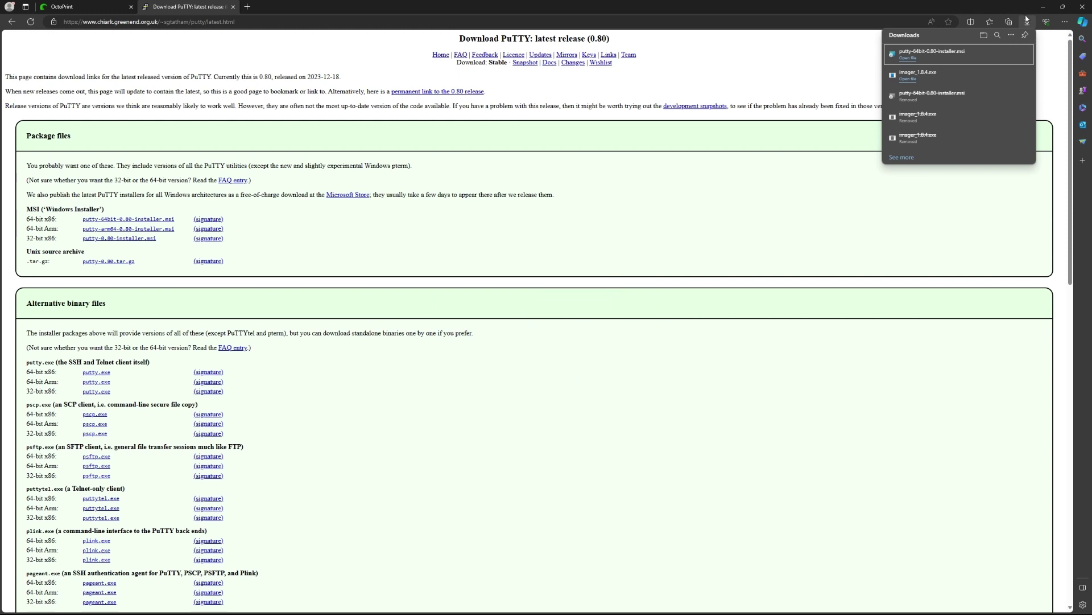
left_click(828, 66)
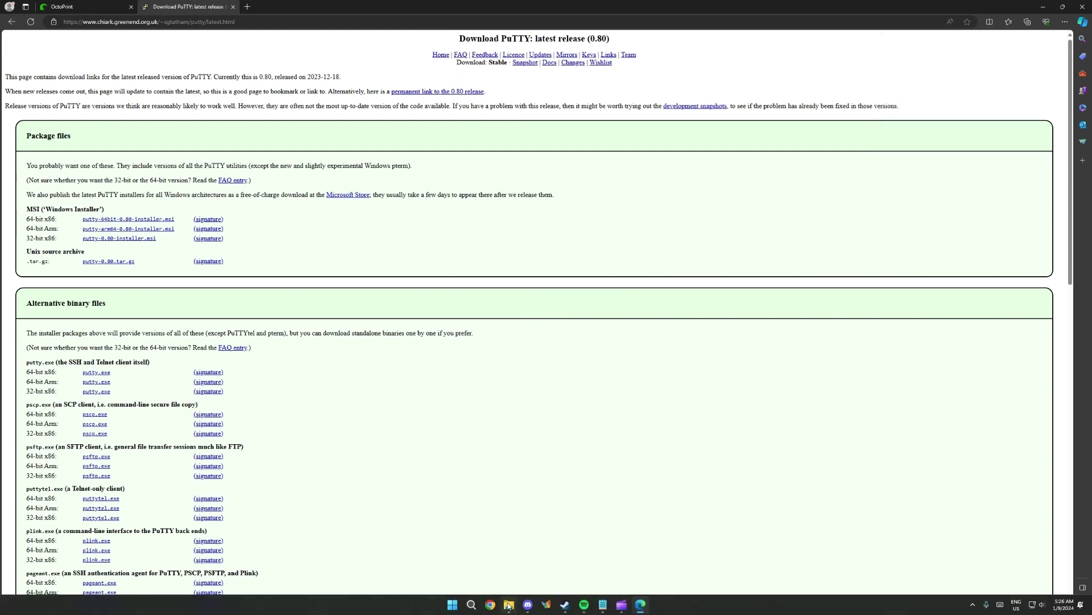
Launch PuTTY, connect over SSH to ras1.local and trust its host key
left_click(451, 607)
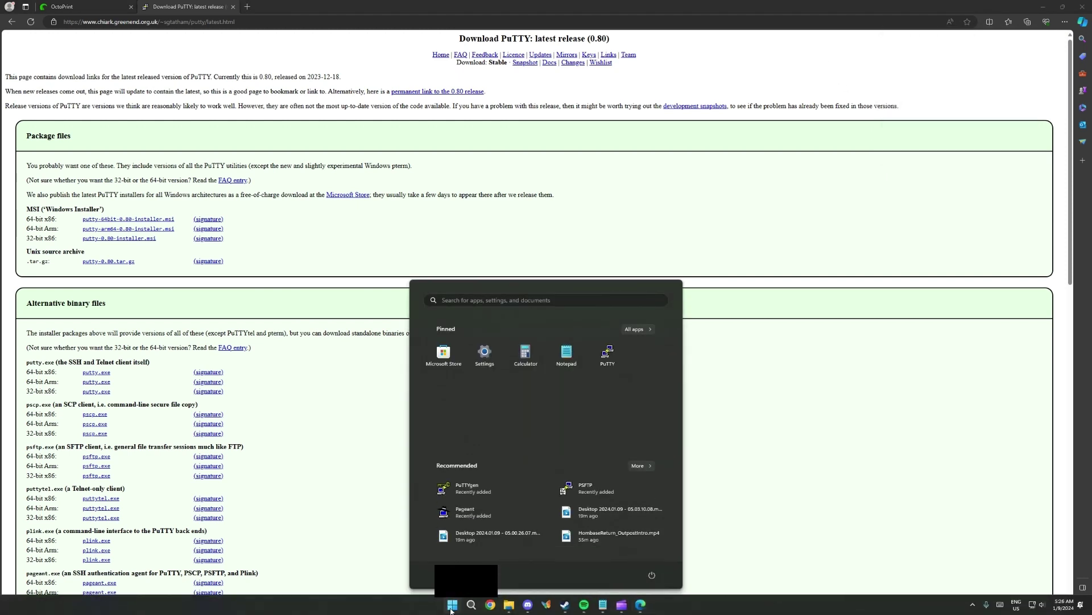
left_click(607, 354)
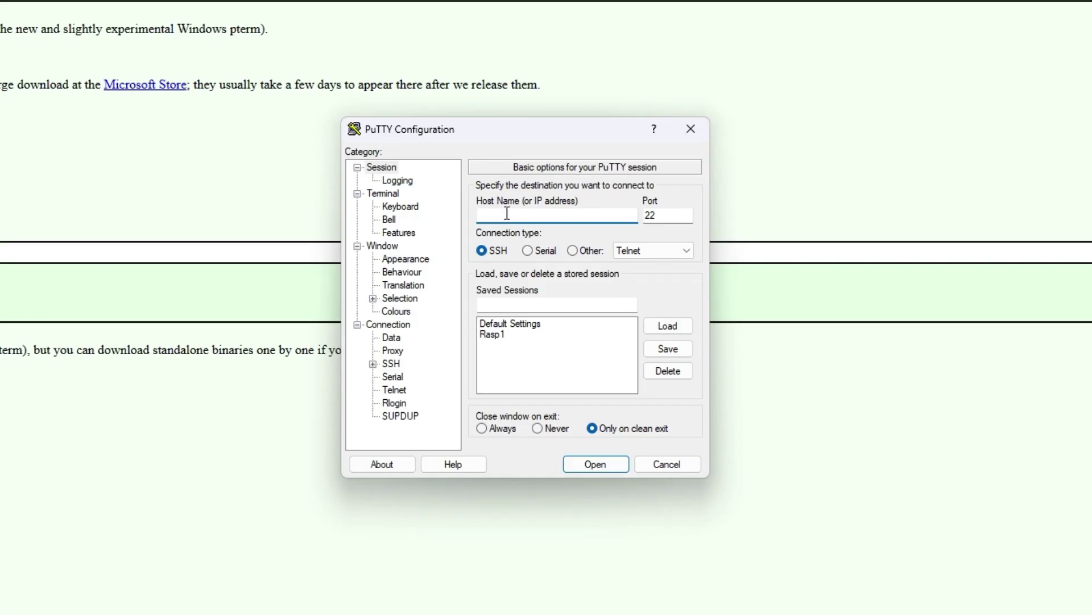
left_click(511, 217)
type("ras1.local")
left_click(602, 465)
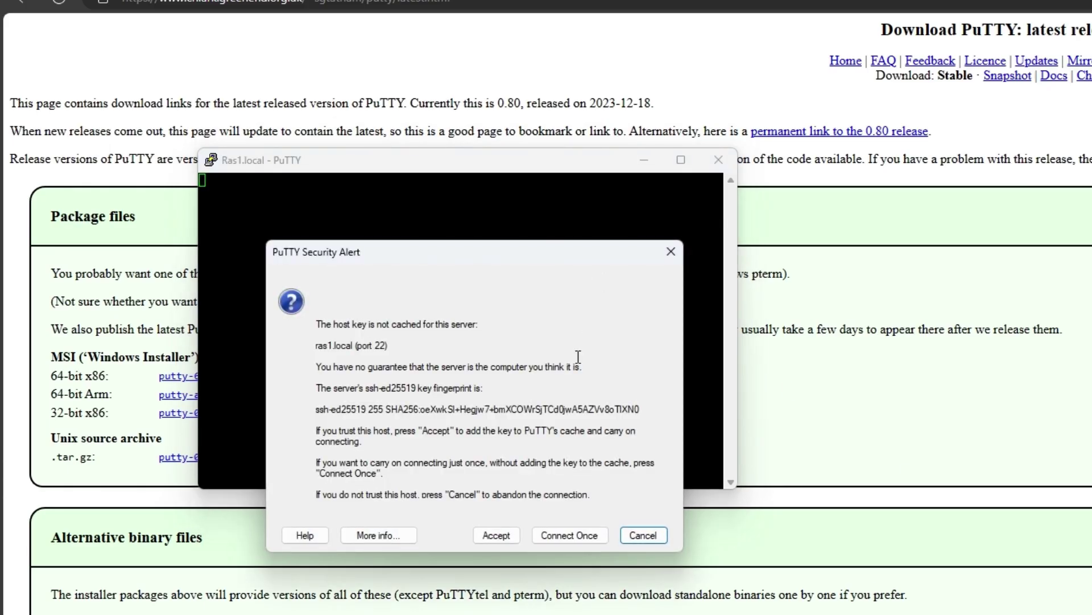
left_click(500, 534)
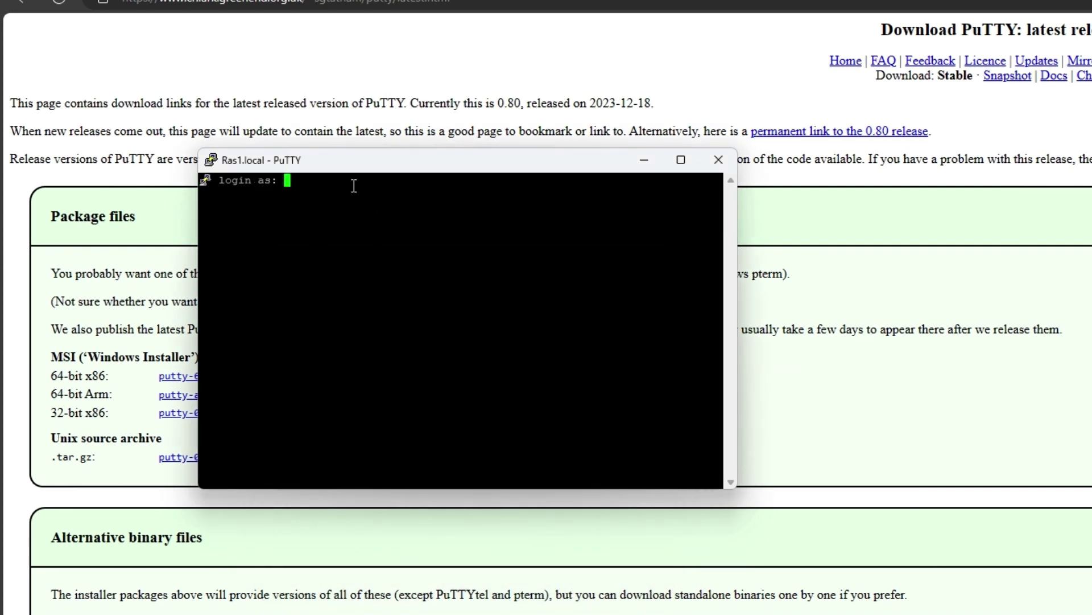
Log in to the OctoPi with the username and password
left_click_drag(441, 161, 784, 360)
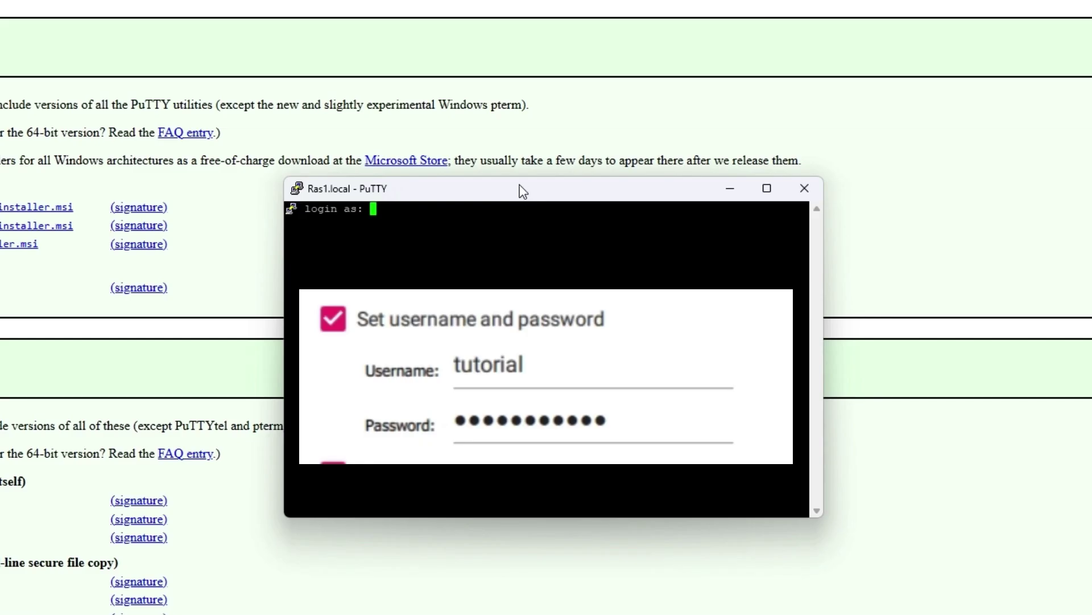
type("tutorial")
key("Return")
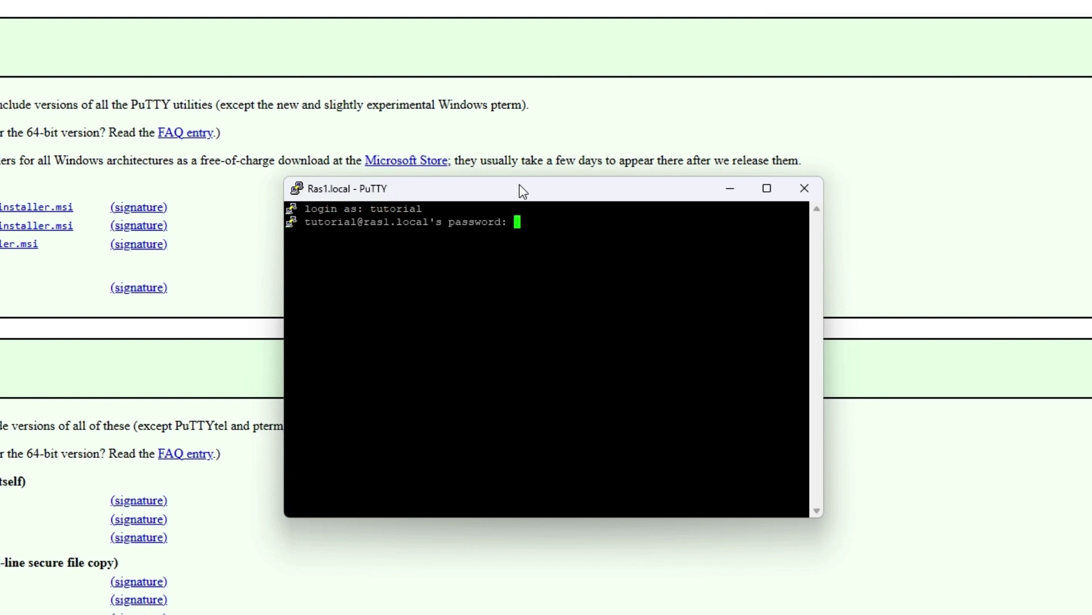
key("Return")
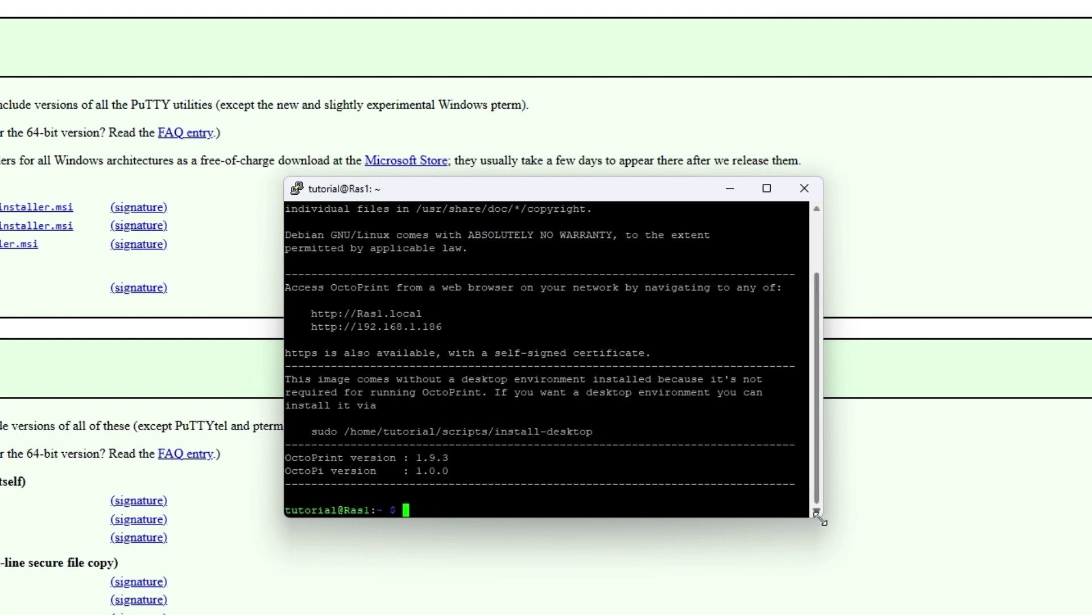
Run sudo apt-get install for libgtk-3-0, xserver-xorg, xinit and x11-xserver-utils, confirming with y
left_click_drag(820, 515, 1018, 613)
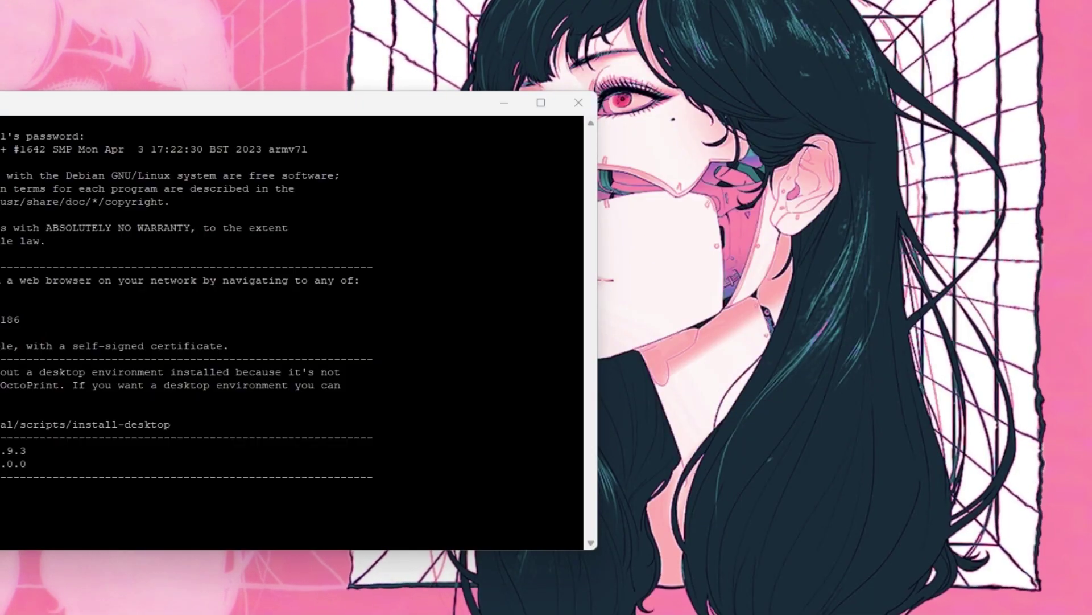
left_click_drag(286, 108, 600, 36)
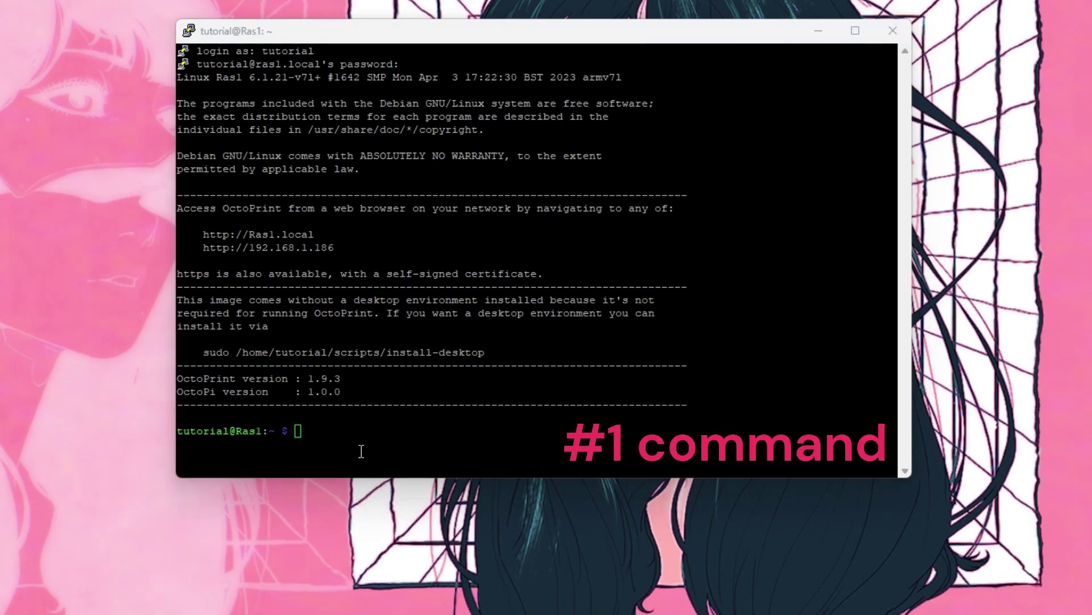
left_click(373, 427)
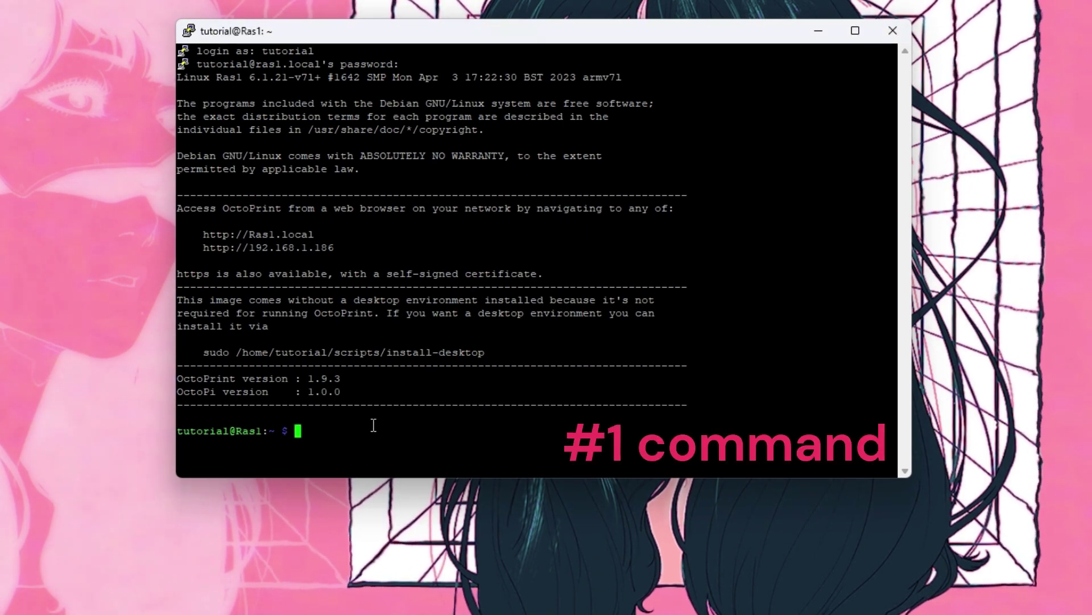
right_click(373, 426)
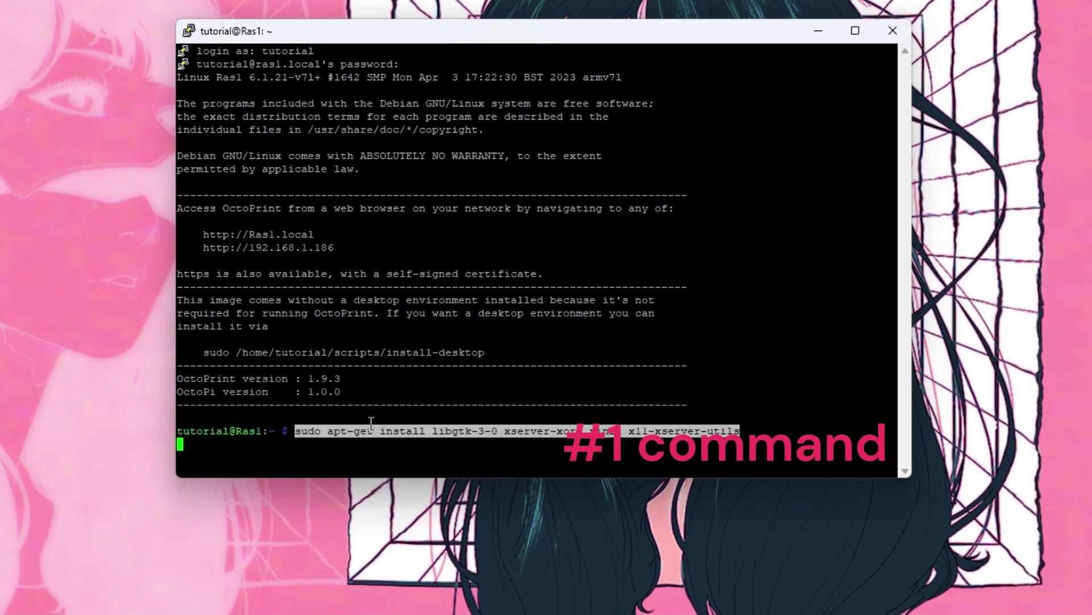
key("Return")
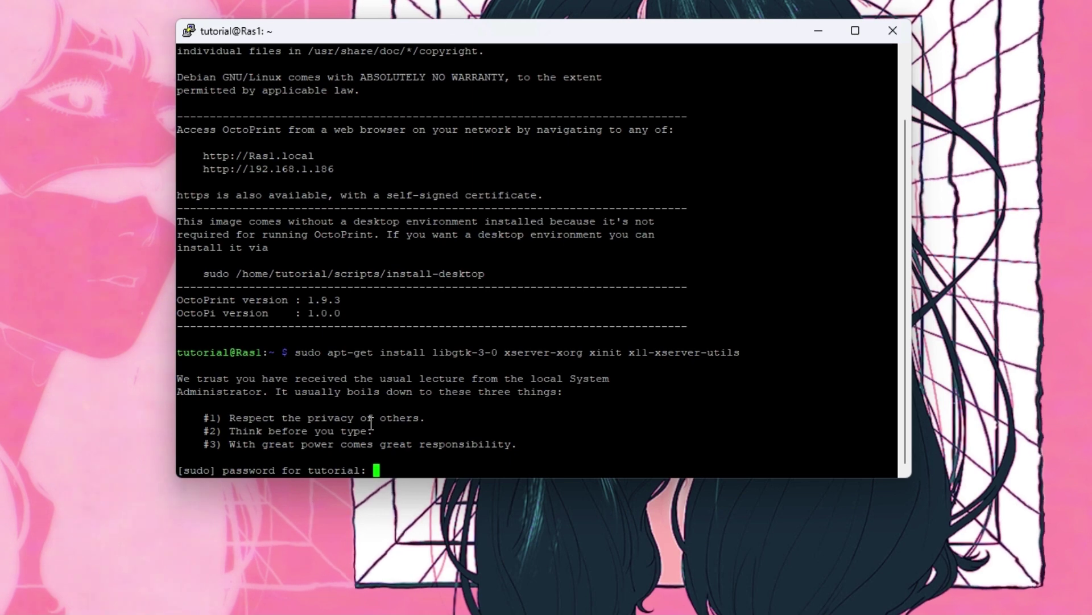
key("Return")
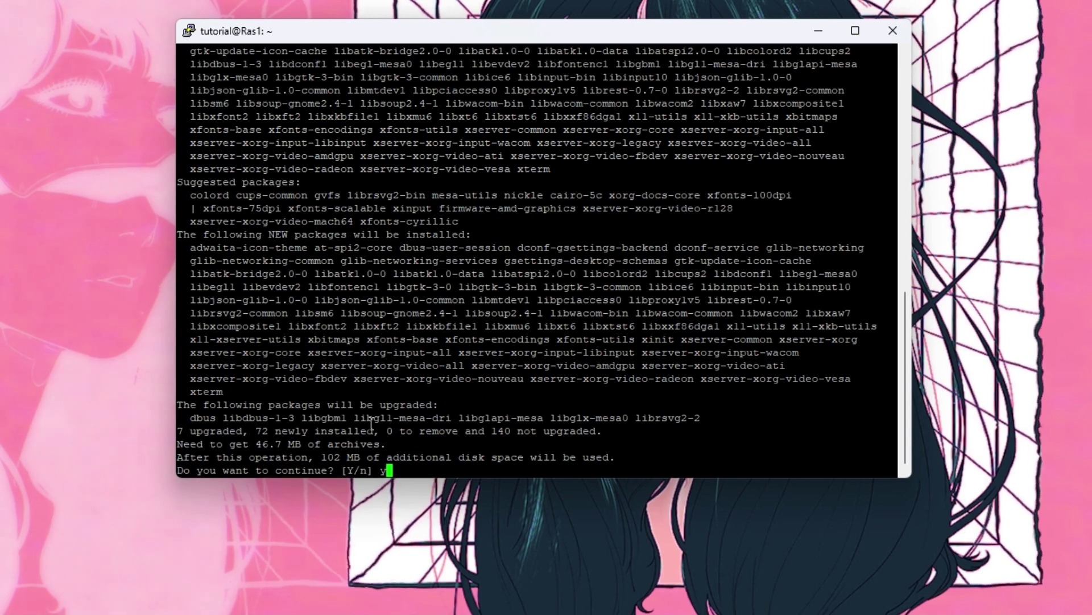
type("y")
key("Return")
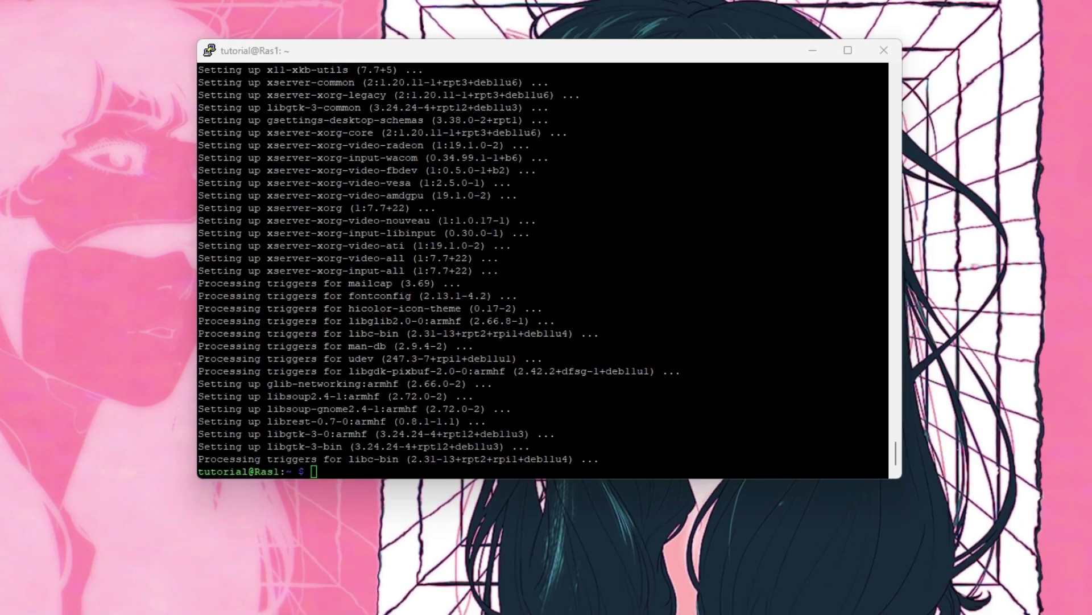
Download octoscreen_2.7.4_armhf.deb with wget and install it with sudo dpkg -i
left_click(611, 445)
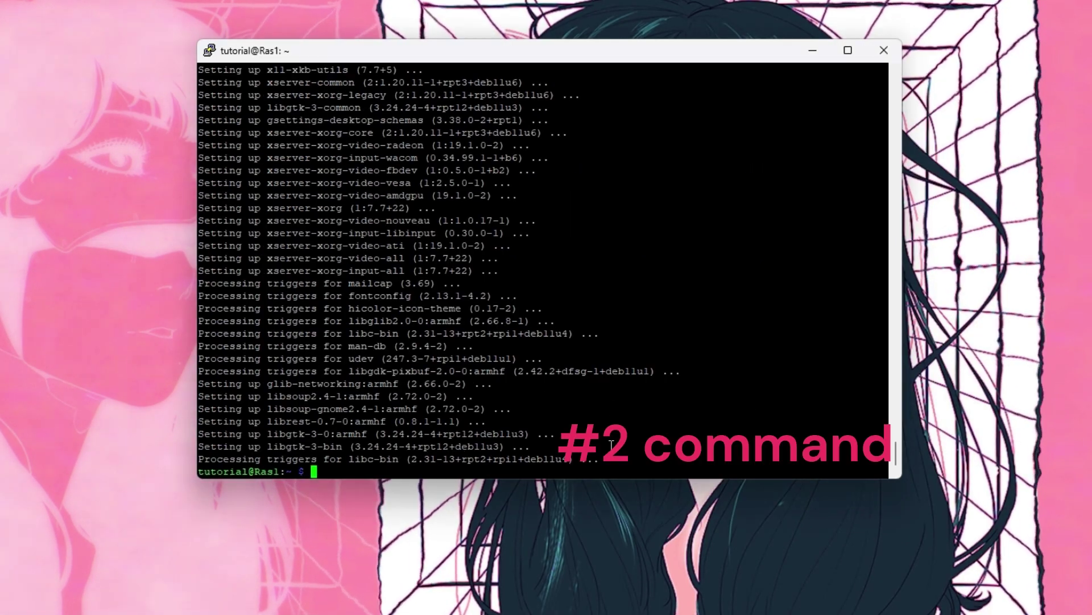
right_click(611, 445)
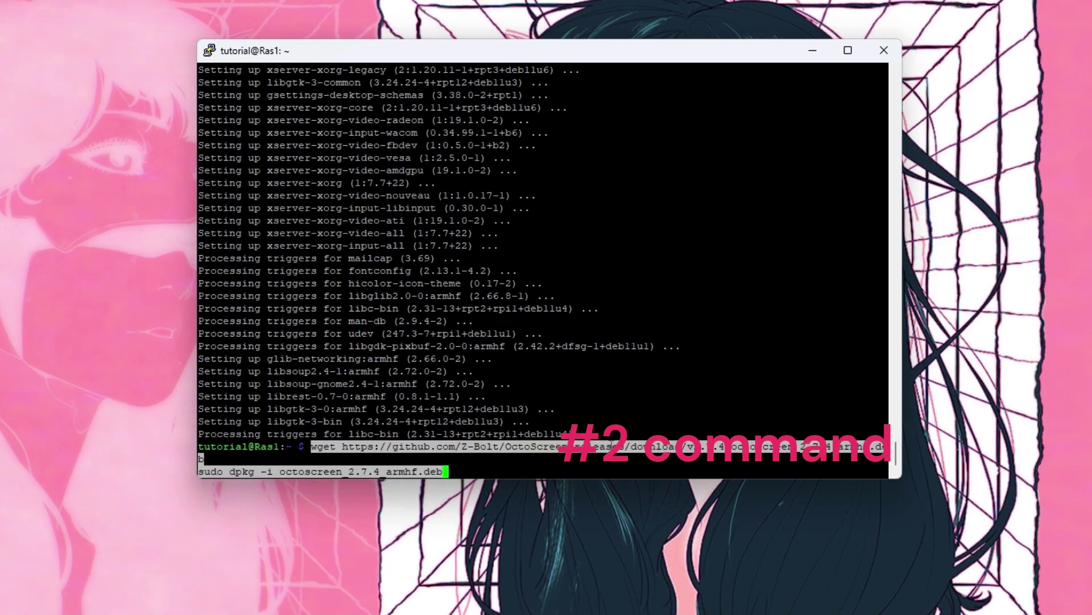
key("Return")
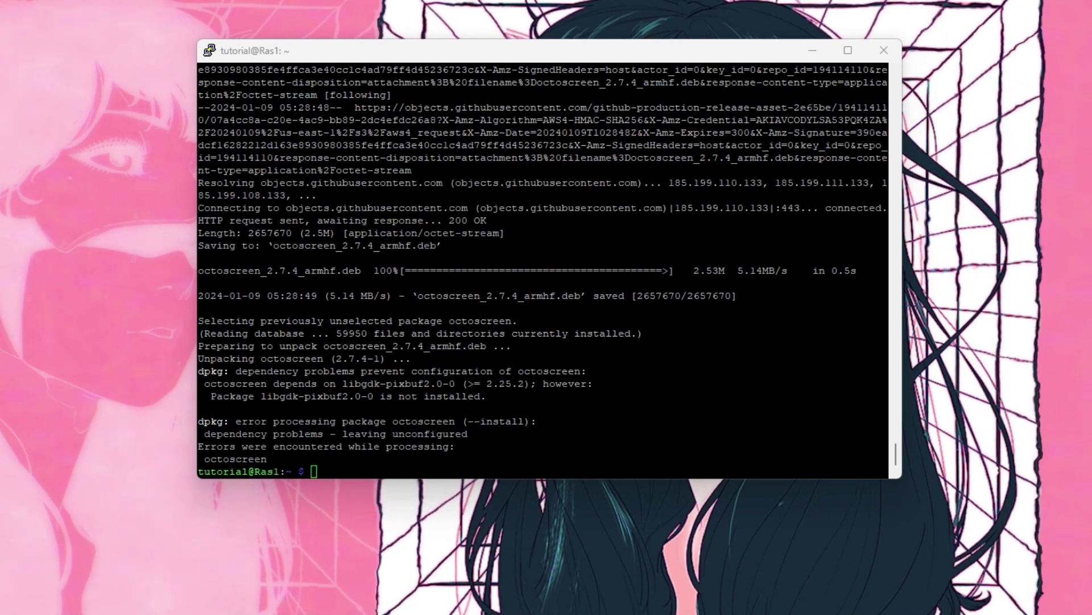
Run sudo apt-get install --fix-broken and confirm installing the missing libgdk-pixbuf packages
right_click(484, 431)
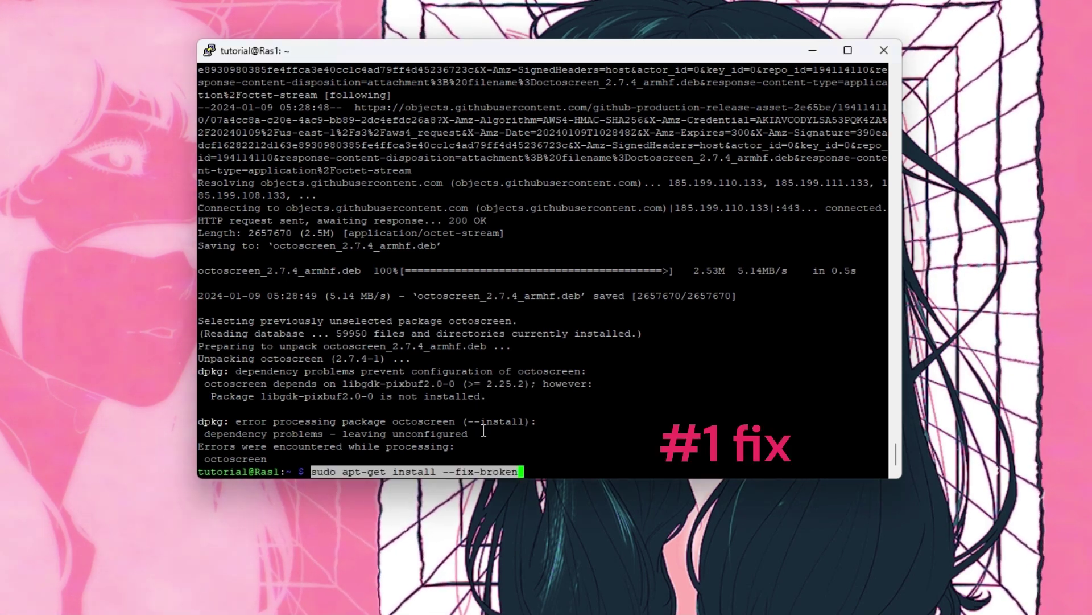
key("Return")
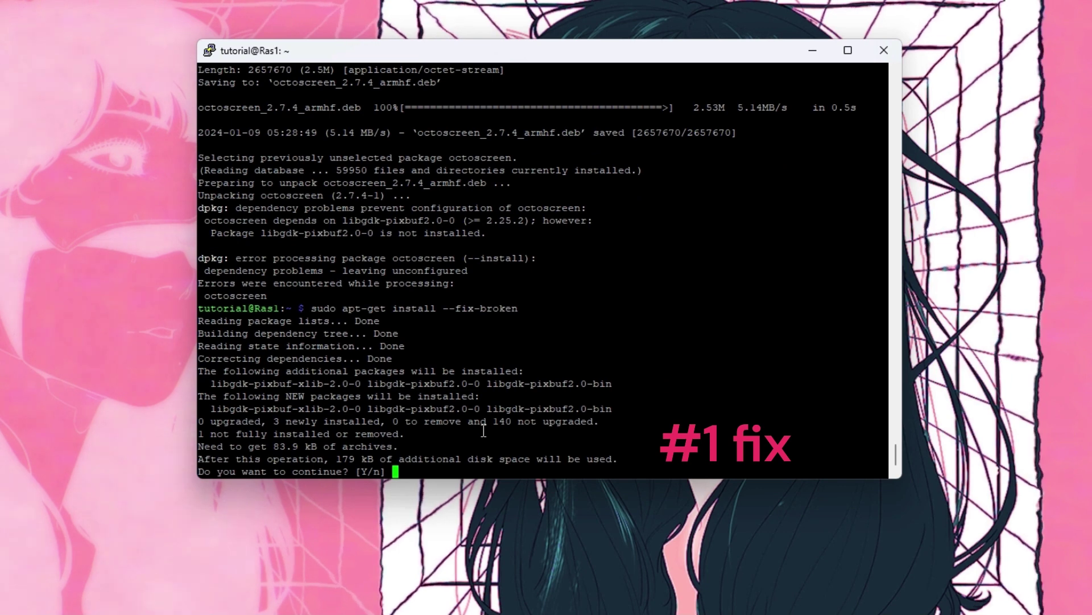
type("y")
key("Return")
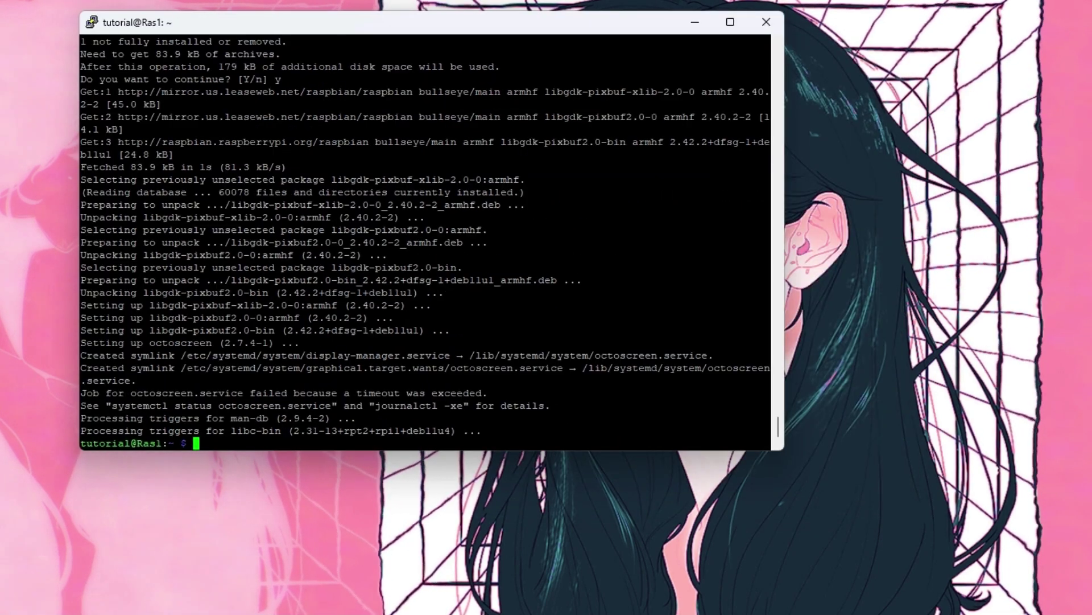
left_click_drag(289, 421, 299, 421)
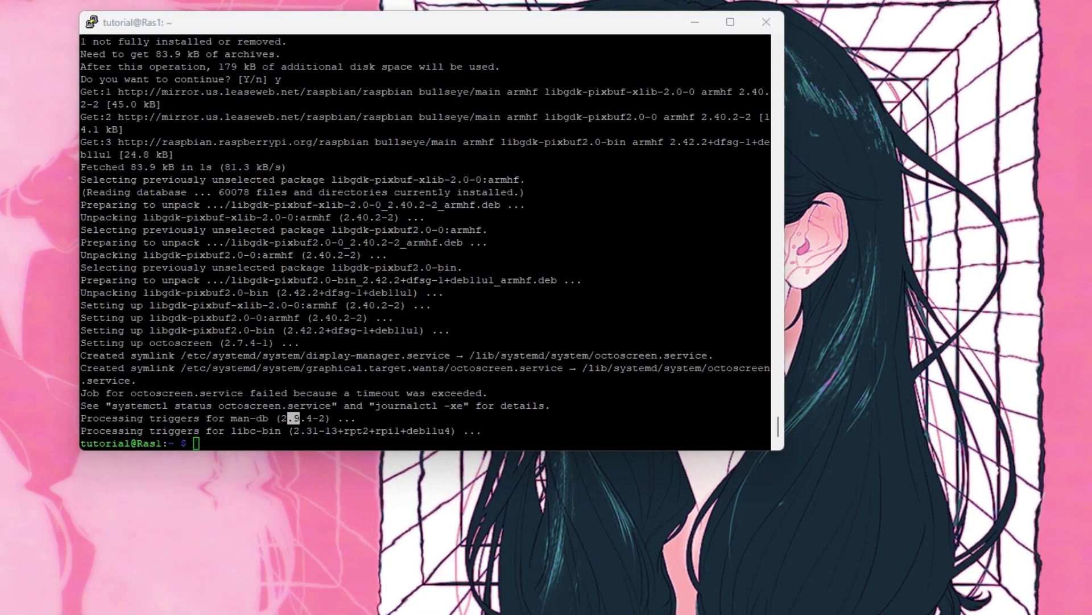
left_click(375, 434)
Edit /etc/octoscreen/config in nano so OCTOPRINT_CONFIG_FILE uses the login user's home folder
right_click(375, 434)
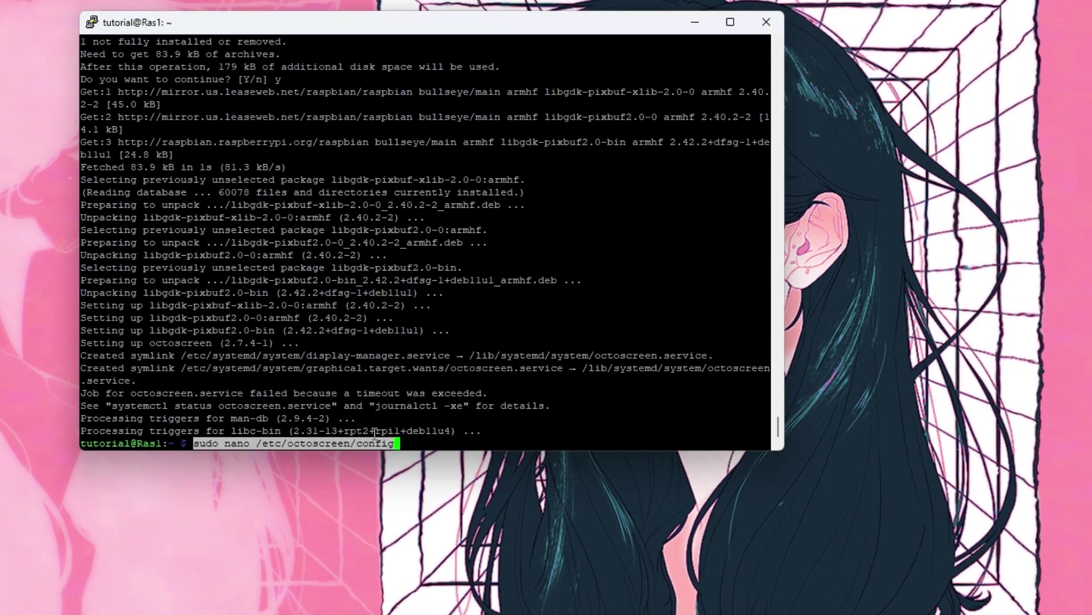
key("Return")
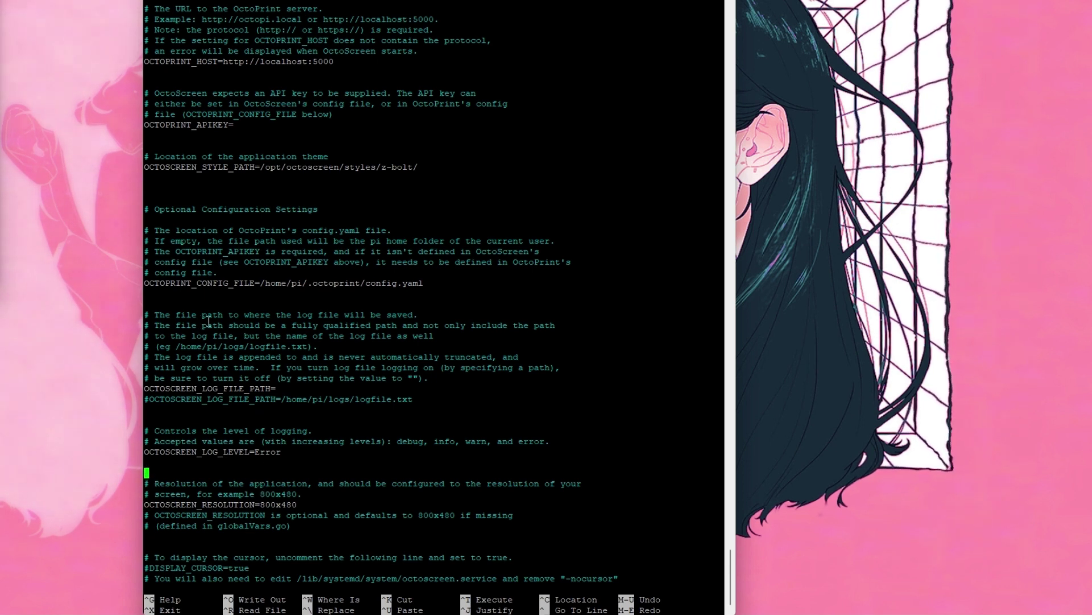
key("Up")
key("Up")
key("Up")
key("Up")
key("Up")
key("Up")
key("Up")
key("Up")
key("Up")
key("Up")
key("Up")
key("Up")
key("Up")
key("Up")
key("Up")
key("Up")
key("Up")
key("Up")
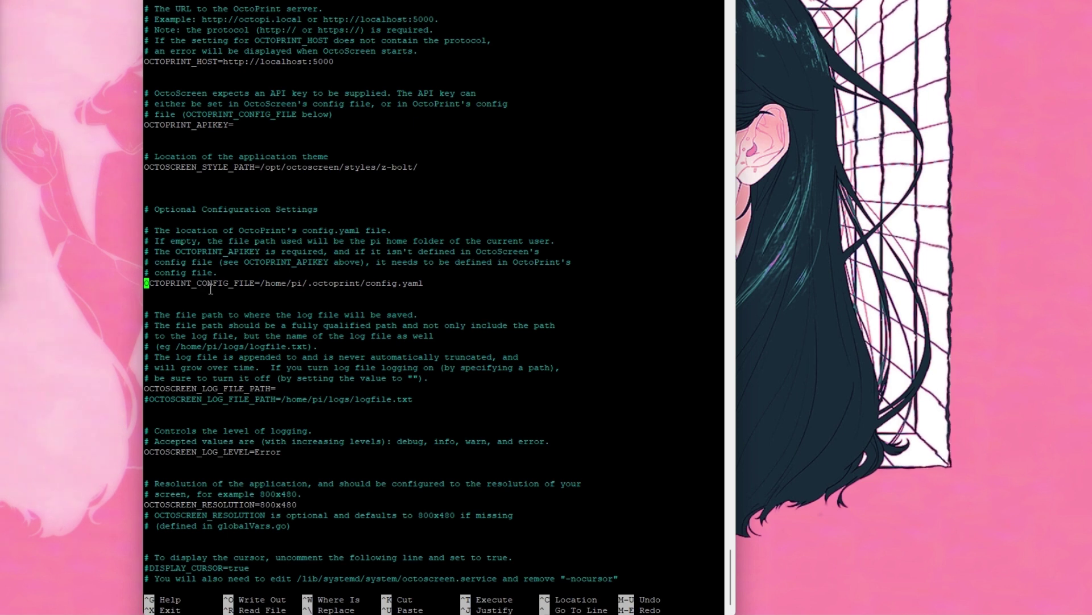
key("Right")
key("Right")
key("Right")
key("Right")
key("Right")
key("Right")
key("Right")
key("Right")
key("Right")
key("Right")
key("Right")
key("Right")
key("Right")
key("Right")
key("Right")
key("Right")
key("Right")
key("Right")
key("Right")
key("Right")
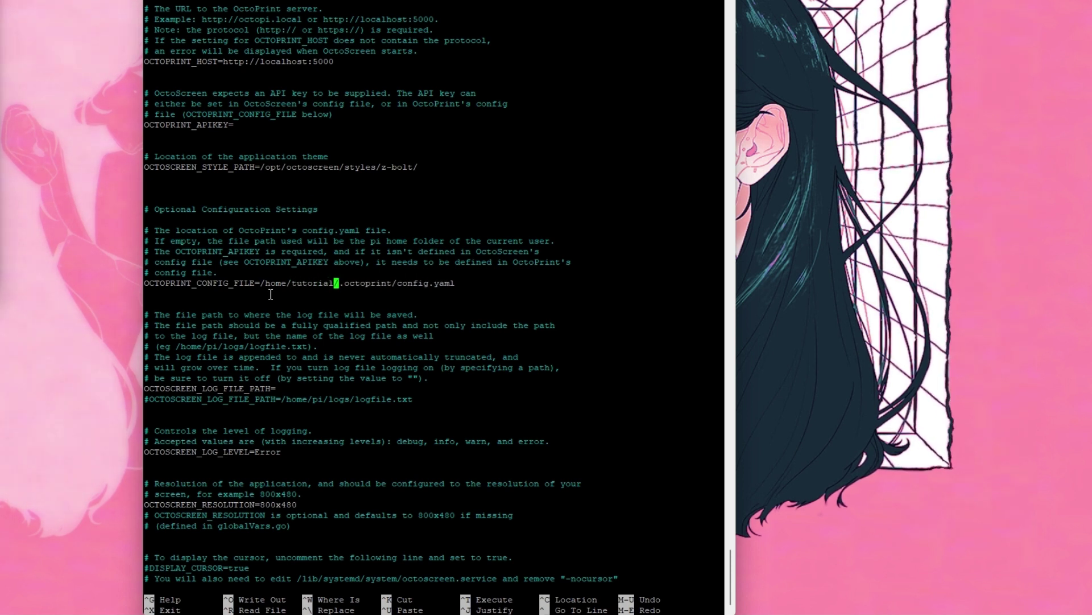
key("ctrl+x")
Save the config, exit nano, and install lightdm with sudo apt-get, confirming with y
key("y")
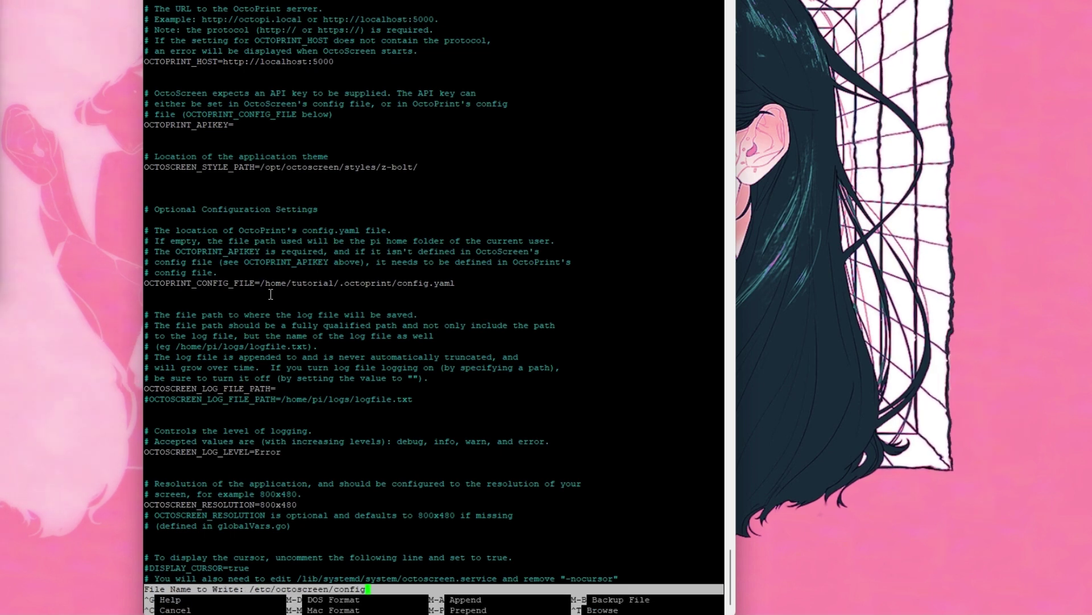
key("Return")
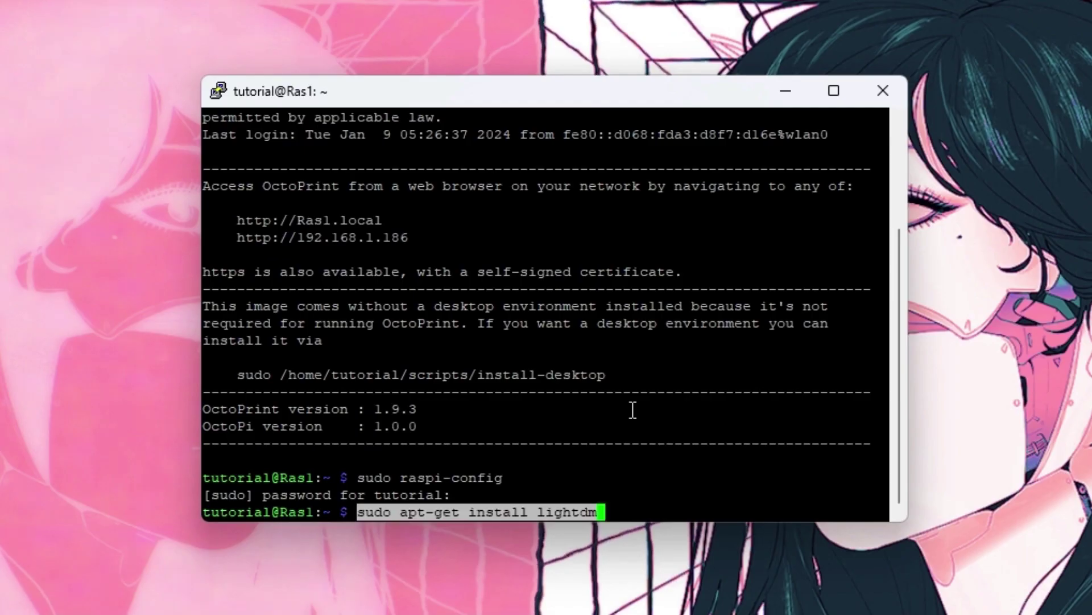
key("Return")
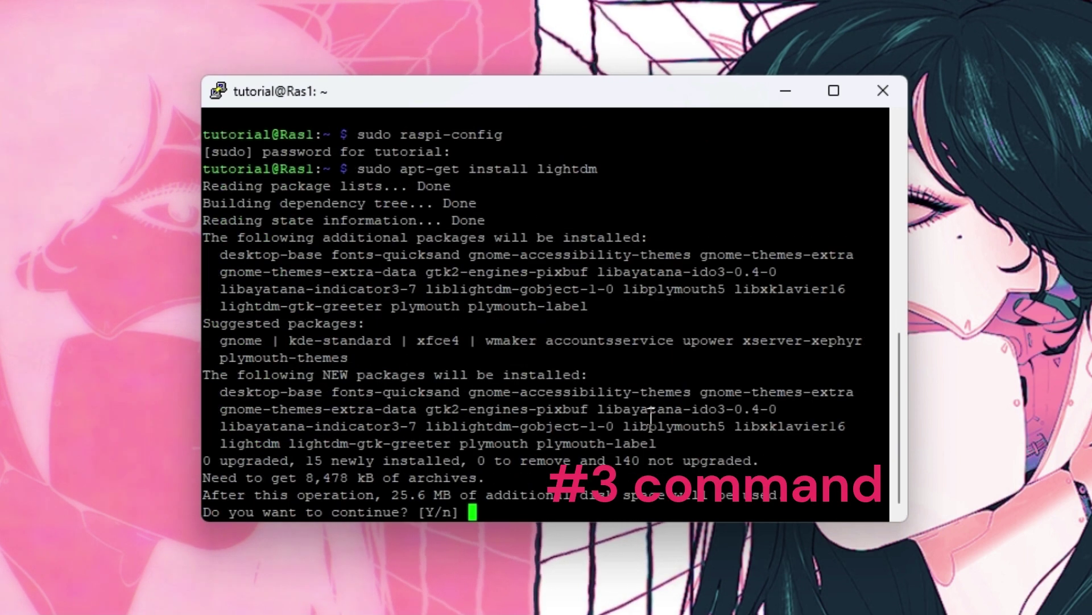
type("y")
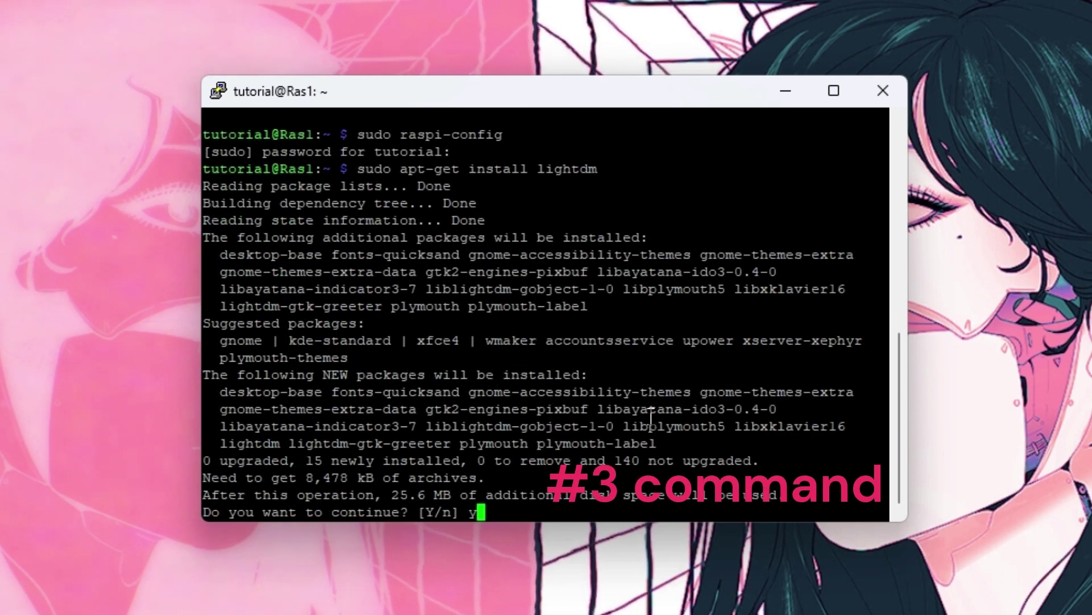
key("Return")
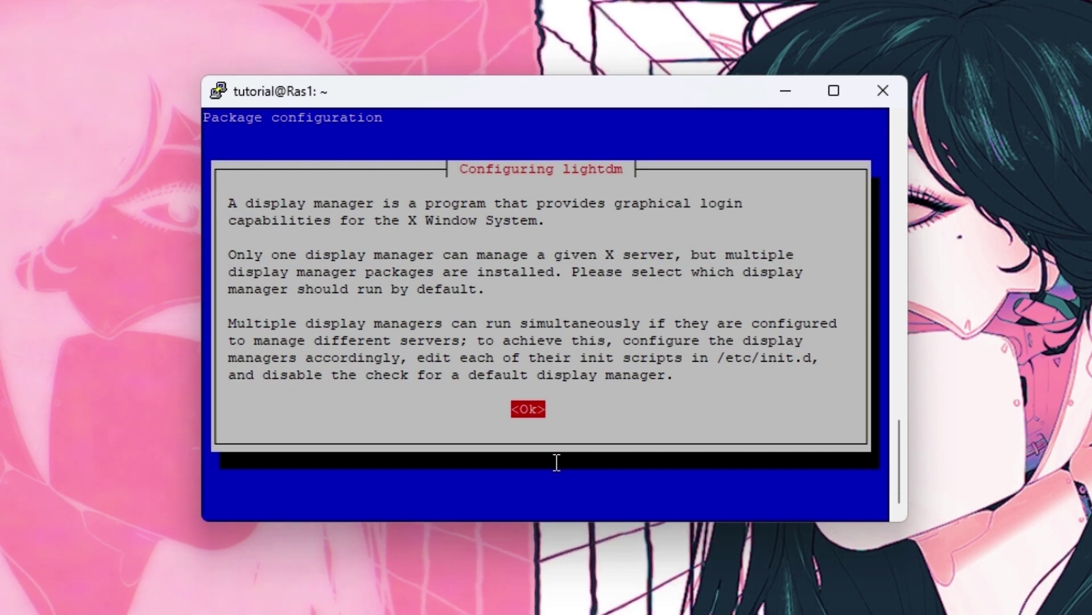
Choose octoscreen as the default display manager, then run sudo reboot now
key("Return")
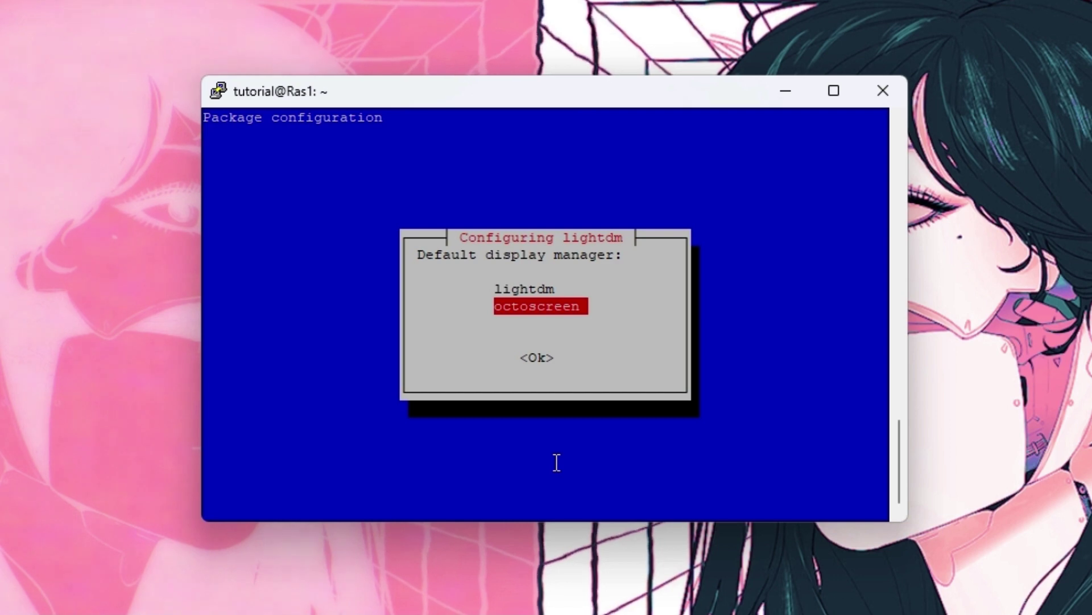
key("Return")
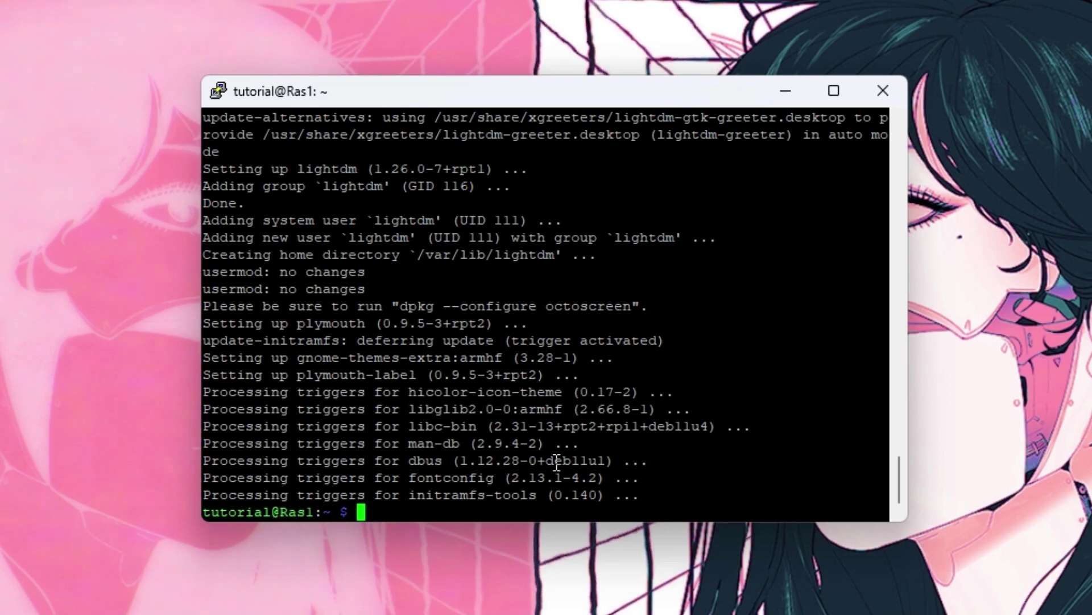
type("sudo reboot now")
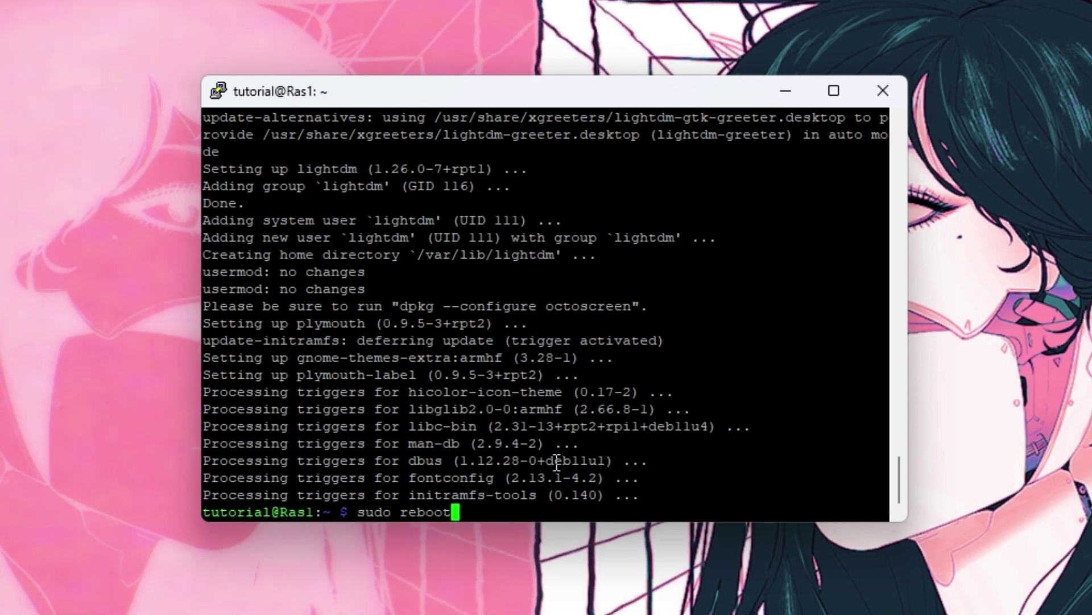
key("Return")
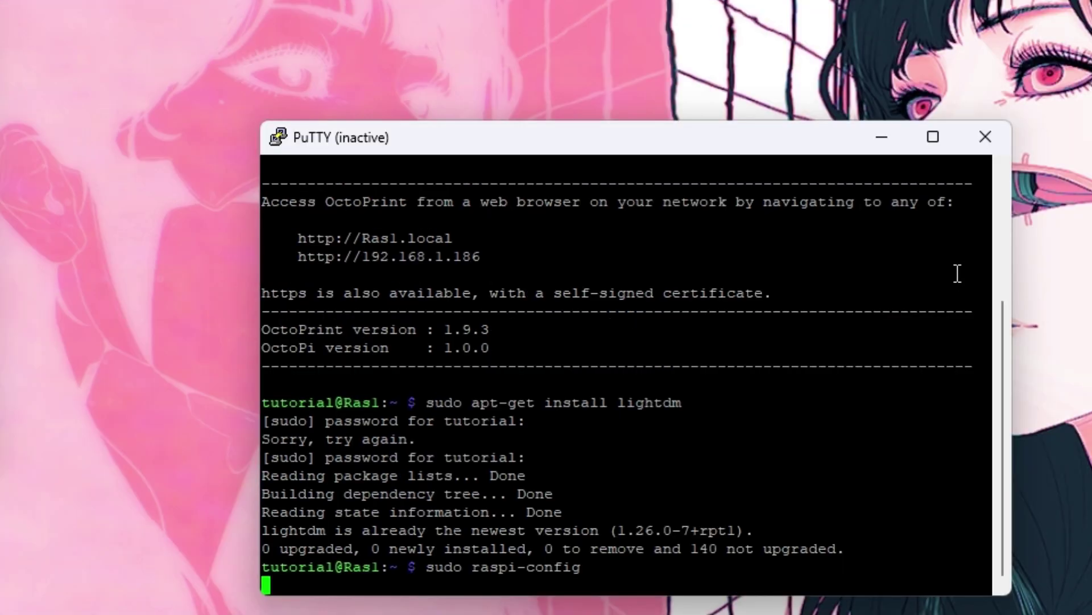